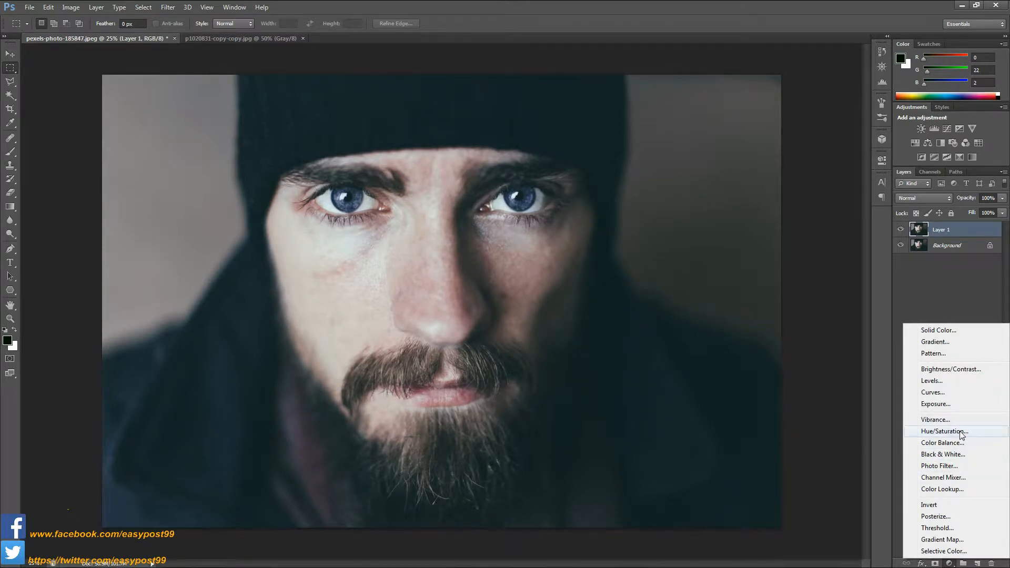
Add a Hue/Saturation adjustment above Layer 1 with Saturation at -50 and Lightness at -25.
{"action": "left_click", "coordinate": [947, 432]}
{"action": "left_click", "coordinate": [832, 236]}
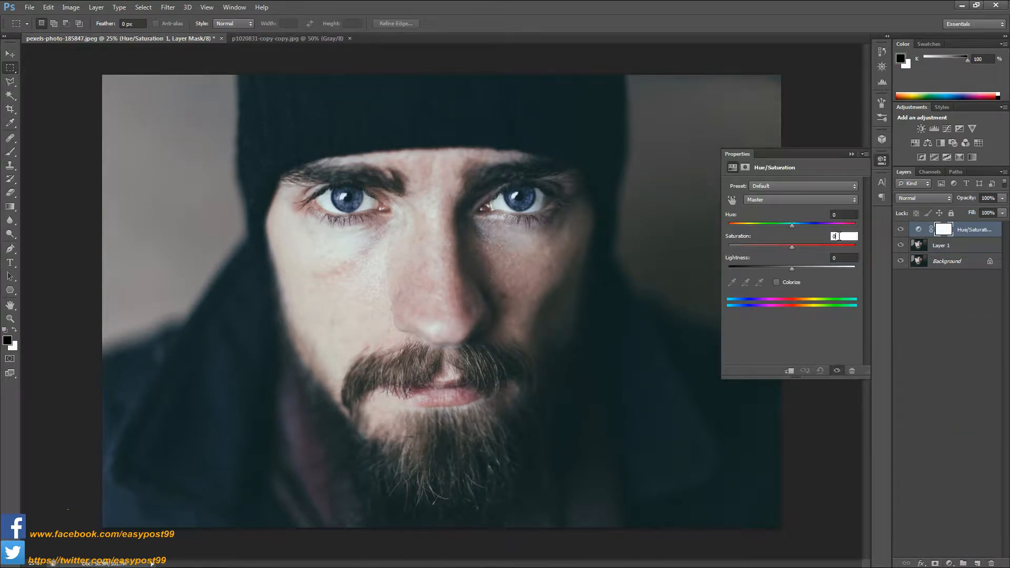
{"action": "type", "text": "-50"}
{"action": "left_click", "coordinate": [834, 258]}
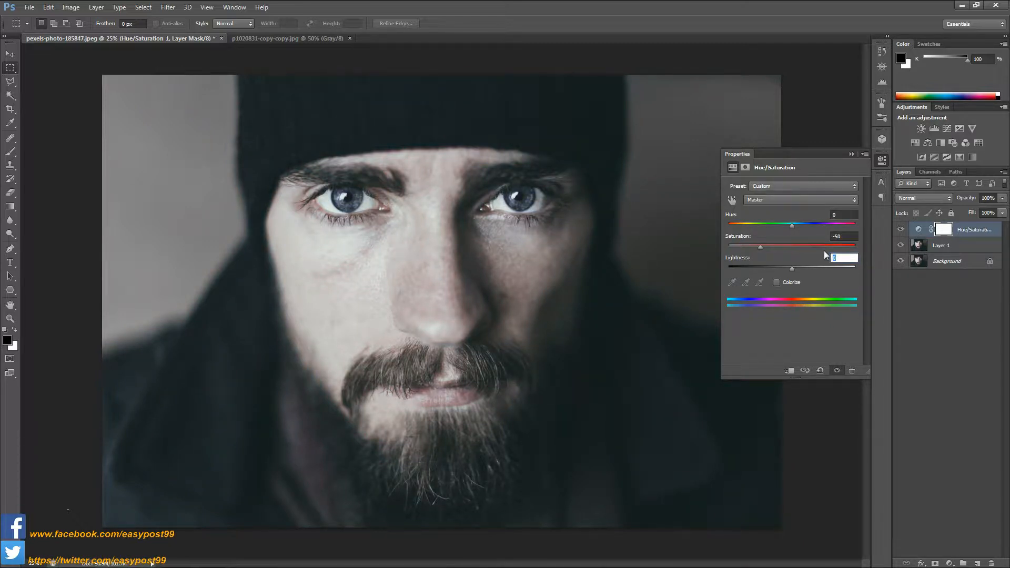
{"action": "type", "text": "-25"}
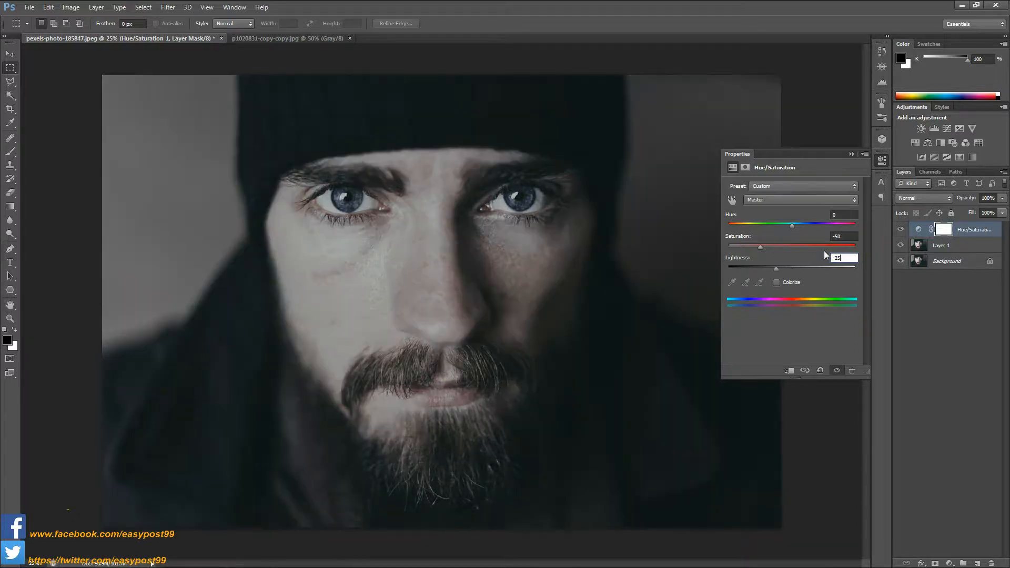
{"action": "key", "text": "Return"}
{"action": "left_click", "coordinate": [851, 155]}
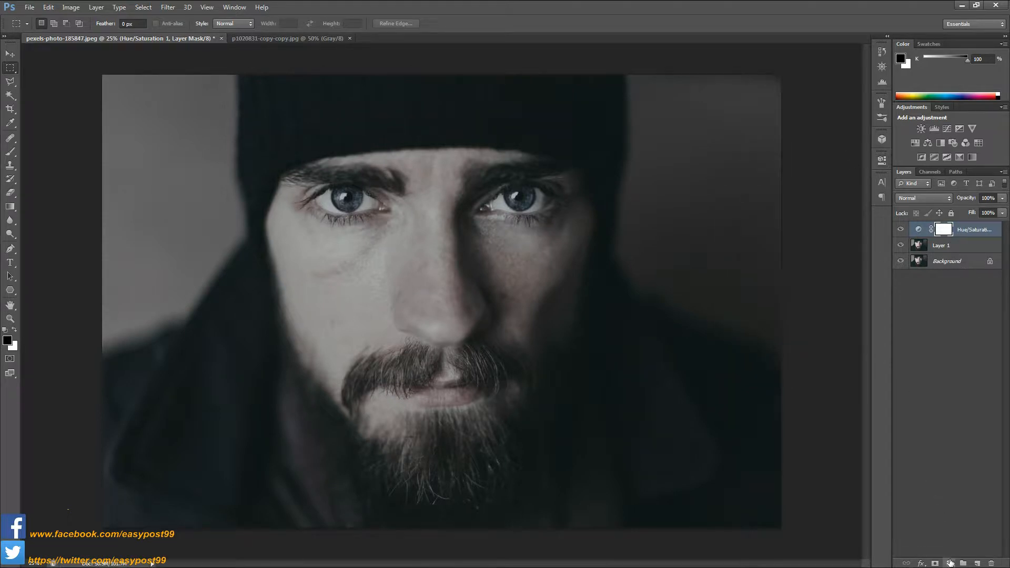
Add a Color Balance adjustment layer, shifting the midtones toward green and setting their yellow-blue value to 25.
{"action": "left_click", "coordinate": [949, 563]}
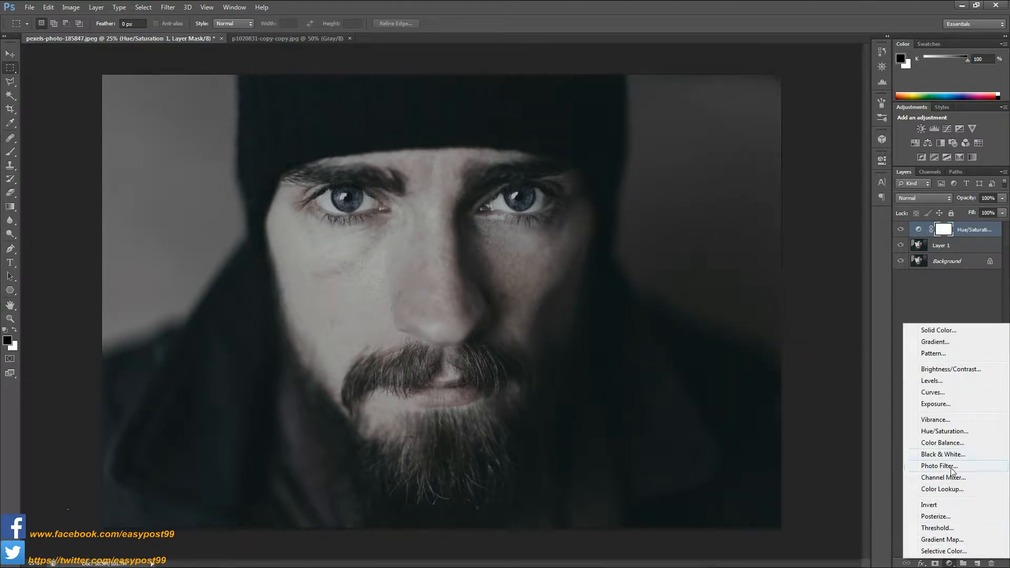
{"action": "left_click", "coordinate": [943, 443]}
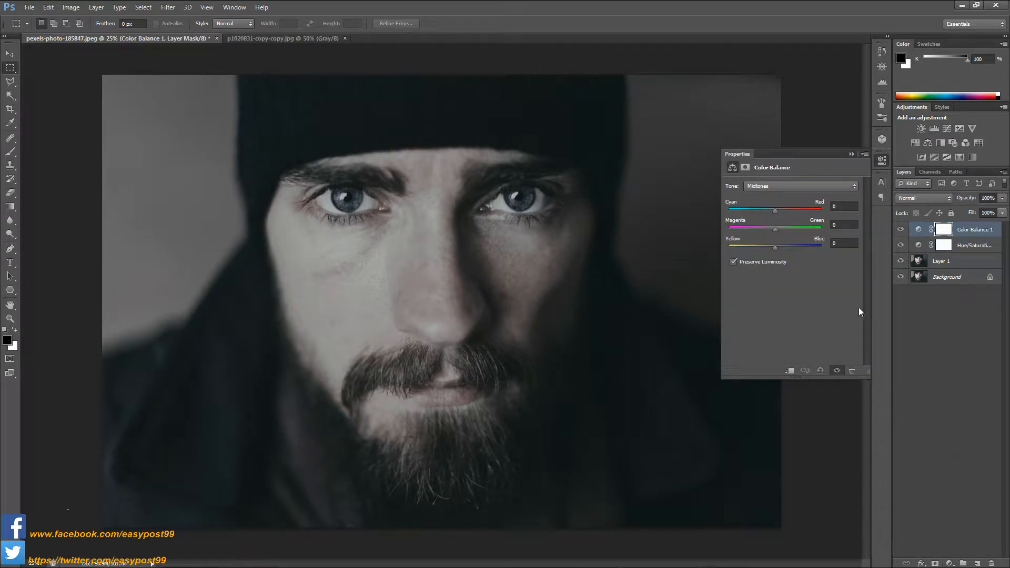
{"action": "left_click", "coordinate": [847, 223]}
{"action": "type", "text": "5"}
{"action": "key", "text": "Tab"}
{"action": "type", "text": "25"}
Set the Color Balance shadows to 50 on magenta-green and 25 on yellow-blue.
{"action": "left_click", "coordinate": [848, 186]}
{"action": "left_click", "coordinate": [848, 197]}
{"action": "left_click", "coordinate": [848, 222]}
{"action": "type", "text": "50"}
{"action": "left_click", "coordinate": [835, 243]}
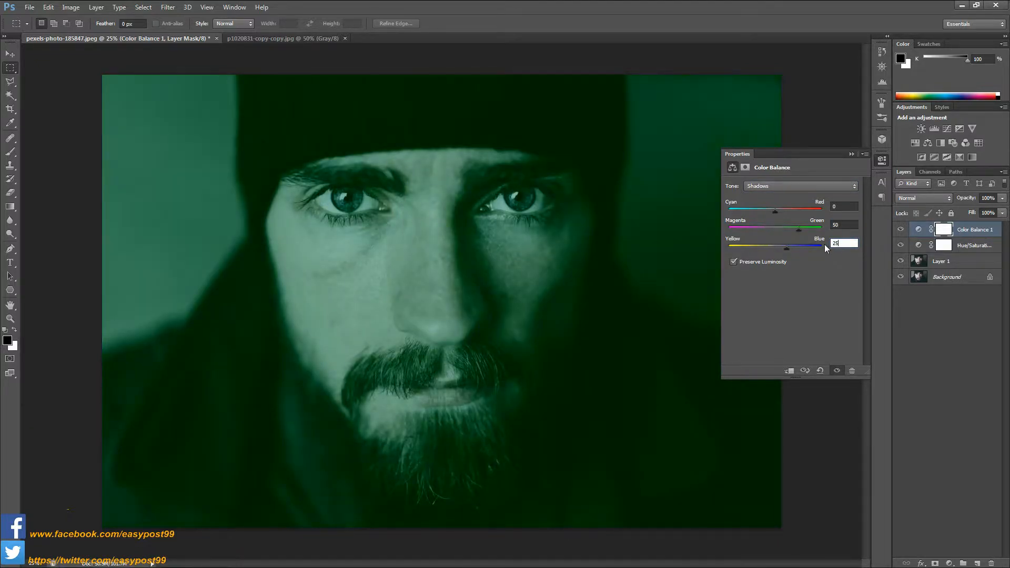
{"action": "type", "text": "25"}
Set the Color Balance highlights to 50 on magenta-green and 25 on yellow-blue.
{"action": "left_click", "coordinate": [854, 187]}
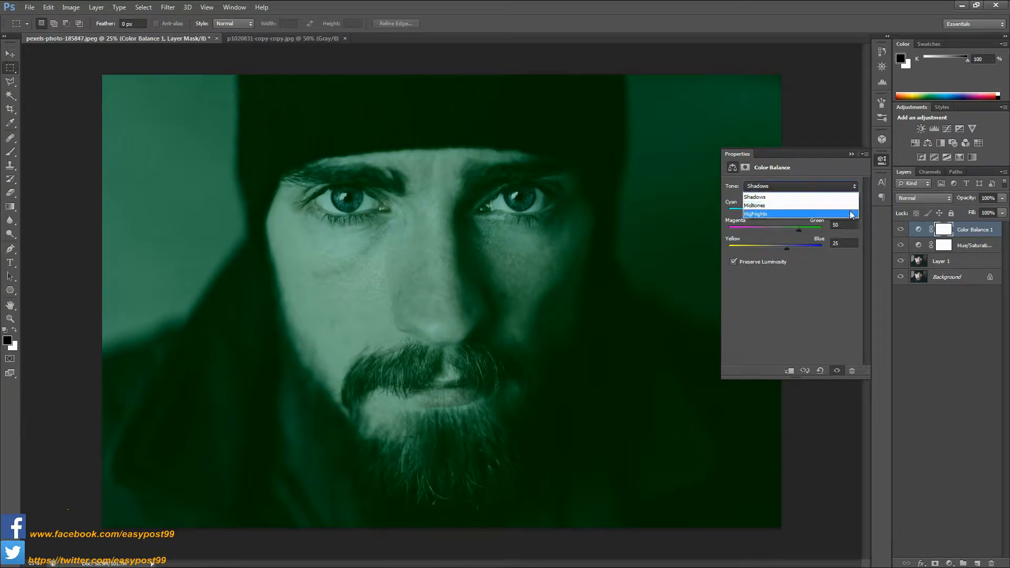
{"action": "left_click", "coordinate": [848, 216]}
{"action": "left_click", "coordinate": [844, 225]}
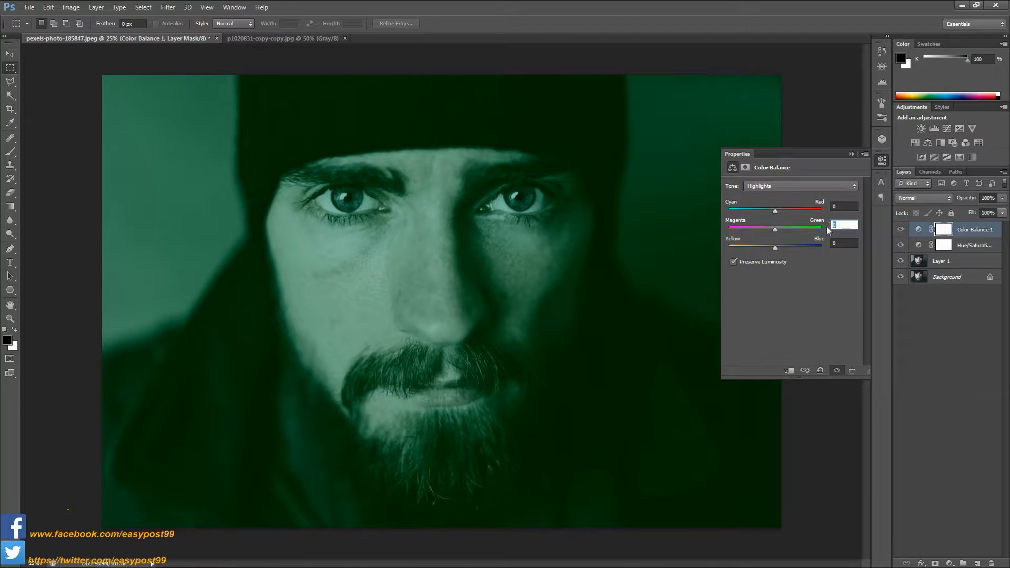
{"action": "type", "text": "50"}
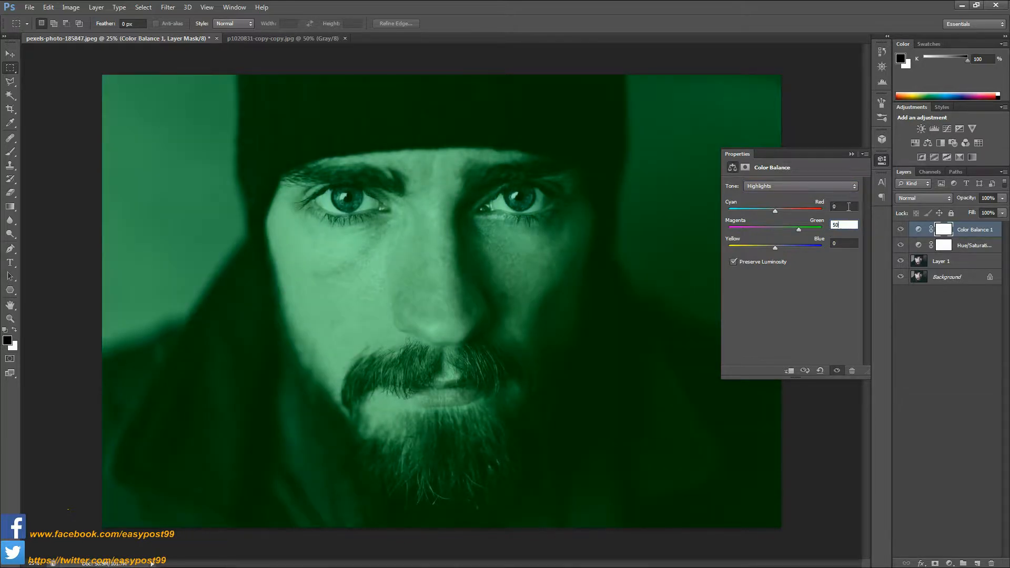
{"action": "left_click", "coordinate": [845, 244]}
{"action": "type", "text": "25"}
{"action": "left_click", "coordinate": [850, 154]}
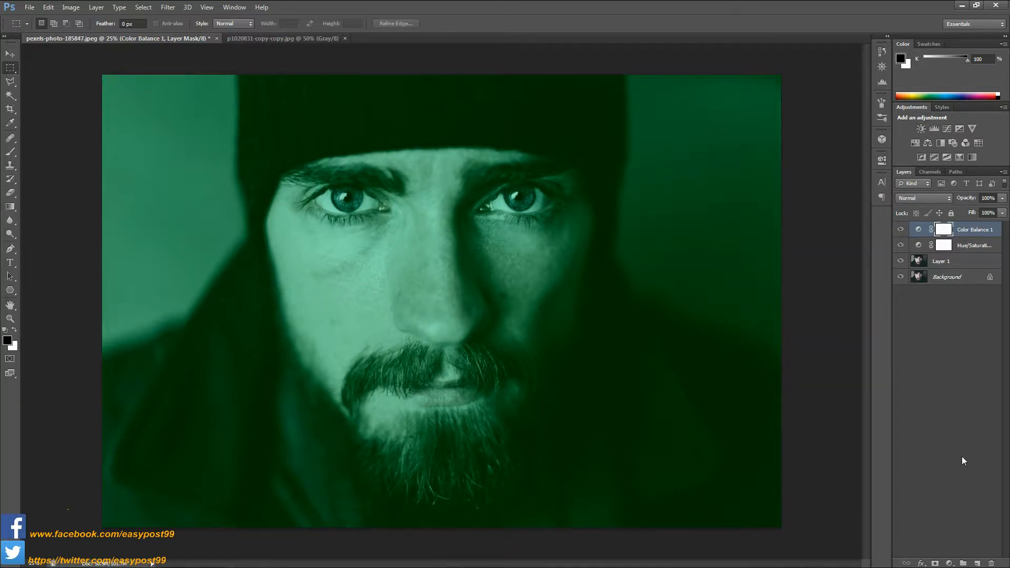
Add a Curves adjustment with an S-curve, mapping input 176 to about 194 and input 101 to about 83.
{"action": "left_click", "coordinate": [949, 562]}
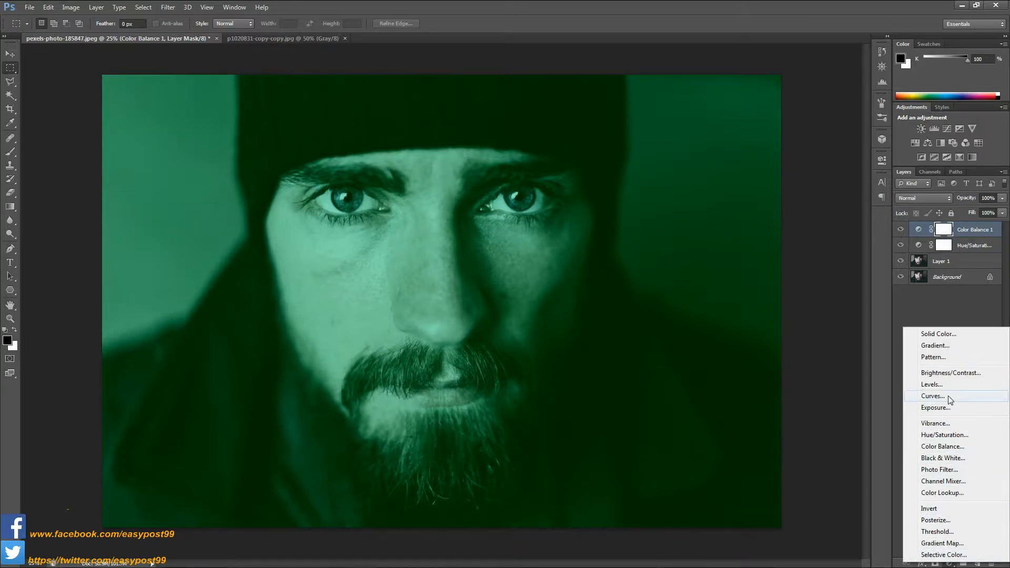
{"action": "left_click", "coordinate": [932, 396]}
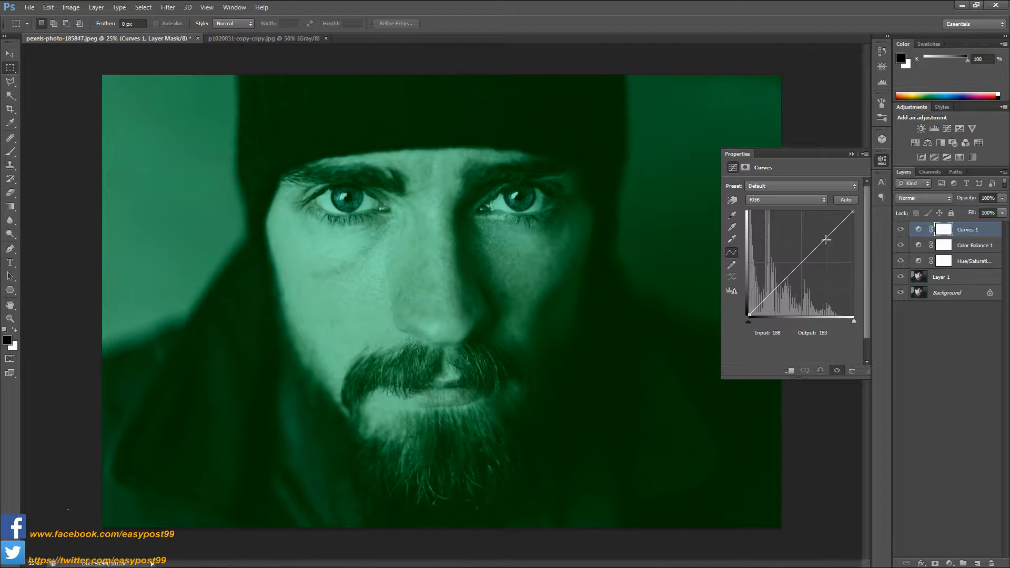
{"action": "left_click_drag", "start_coordinate": [827, 237], "coordinate": [820, 235]}
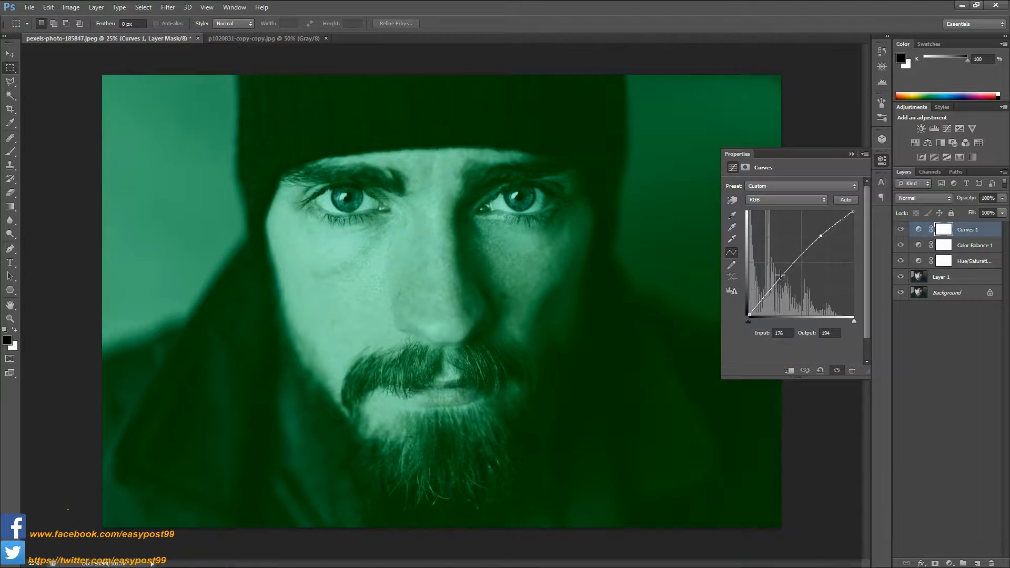
{"action": "left_click_drag", "start_coordinate": [782, 275], "coordinate": [790, 280]}
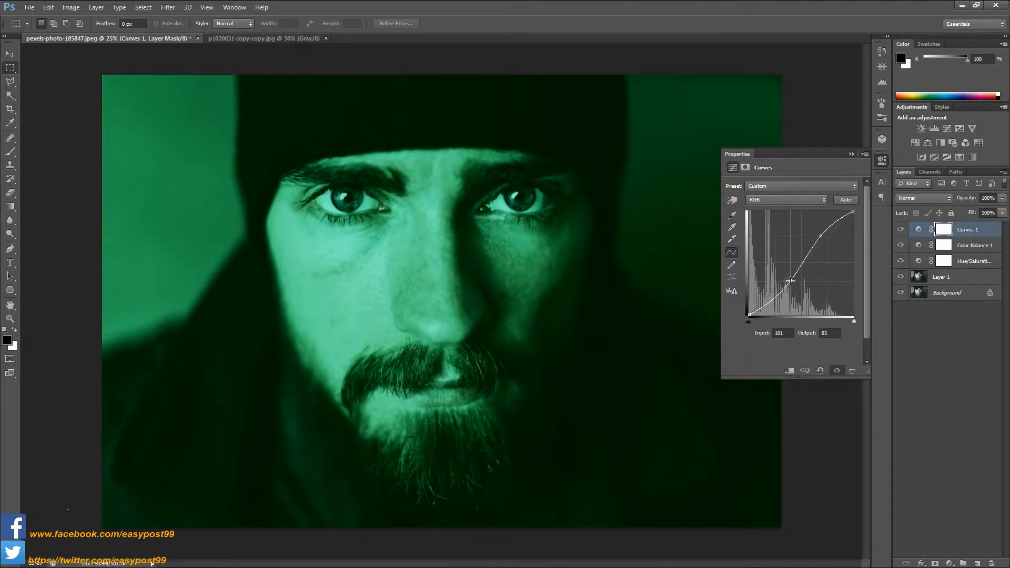
{"action": "left_click", "coordinate": [850, 155]}
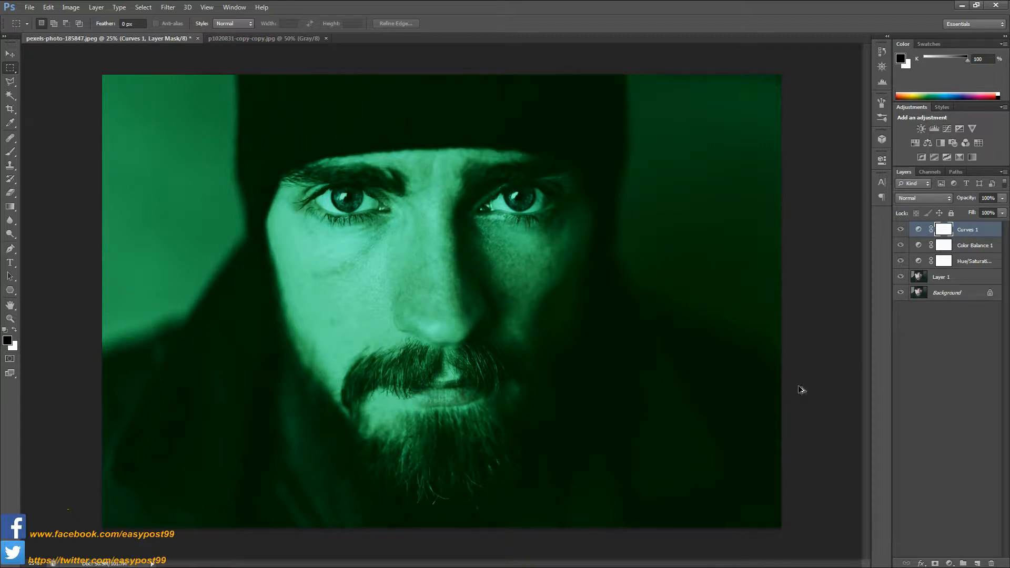
Stamp all visible layers into a new top layer and shift its entire Red channel 20 pixels to the right.
{"action": "key", "text": "ctrl+shift+alt+e"}
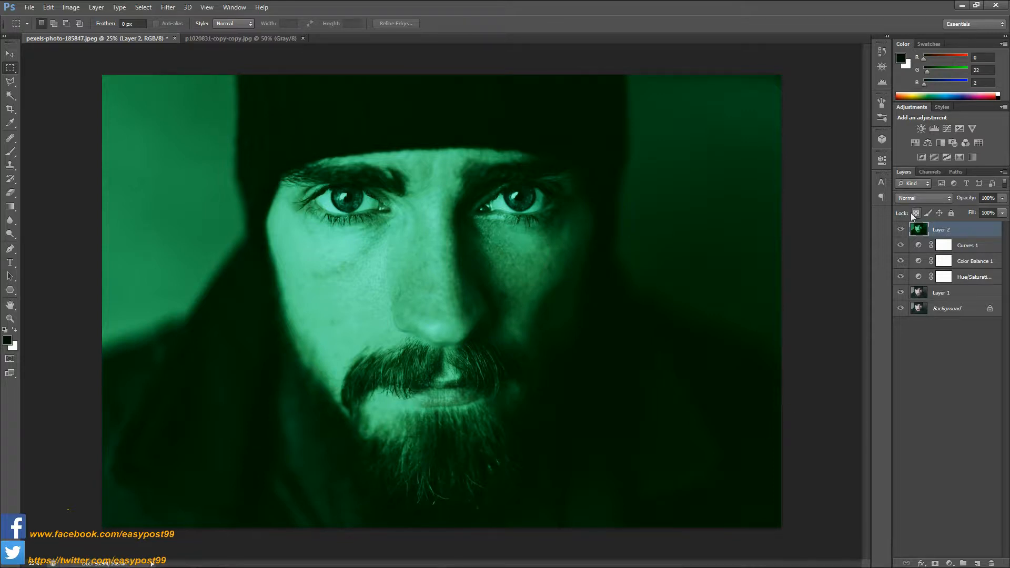
{"action": "left_click", "coordinate": [928, 172]}
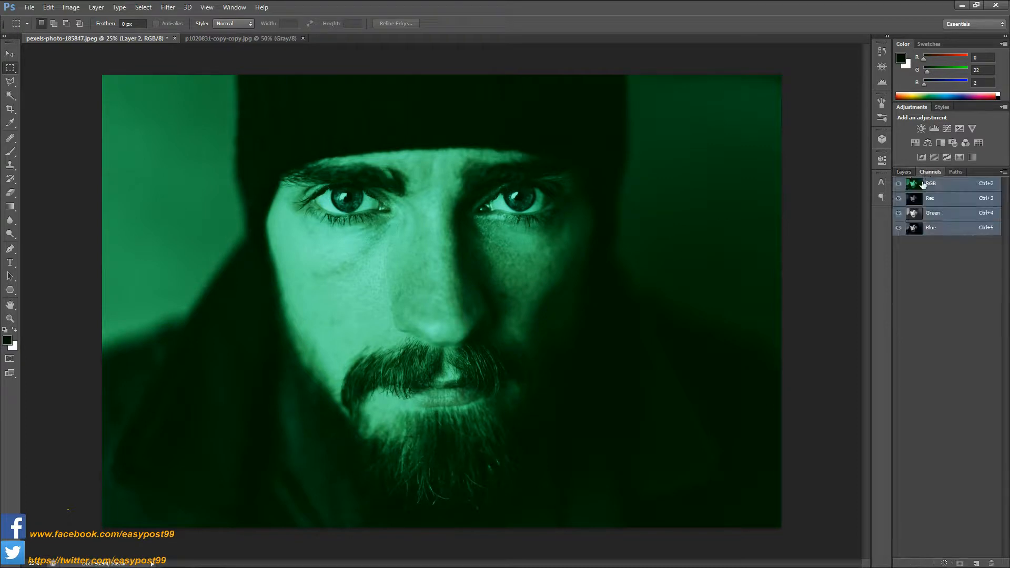
{"action": "left_click", "coordinate": [945, 204]}
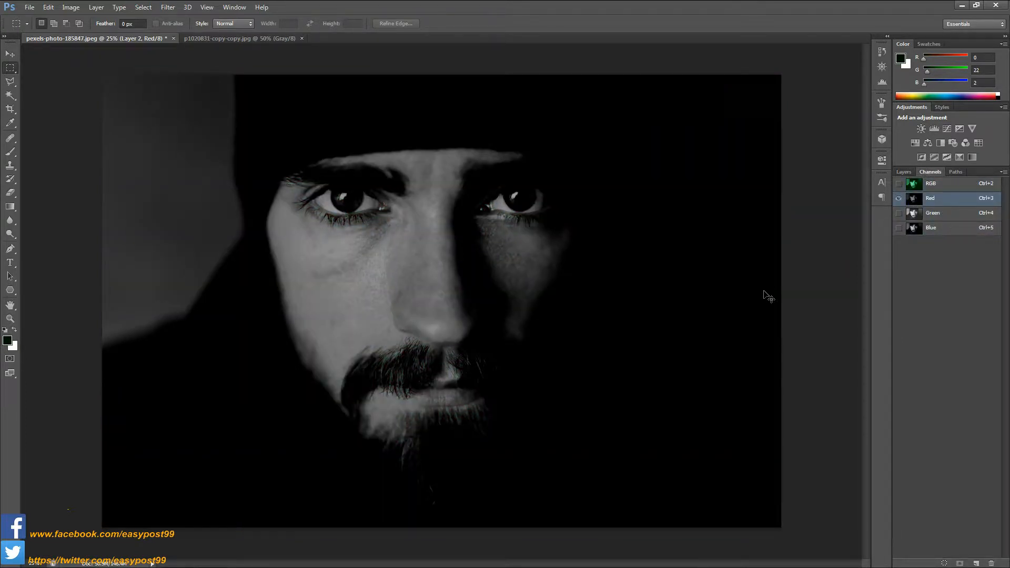
{"action": "key", "text": "ctrl+a"}
{"action": "key", "text": "v"}
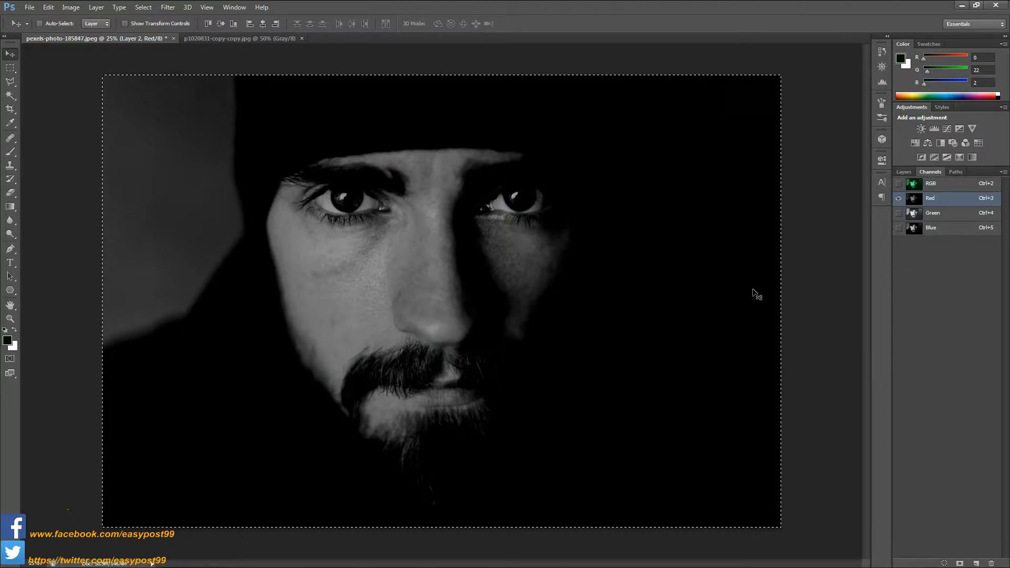
{"action": "key", "text": "shift+Right"}
{"action": "key", "text": "shift+Right"}
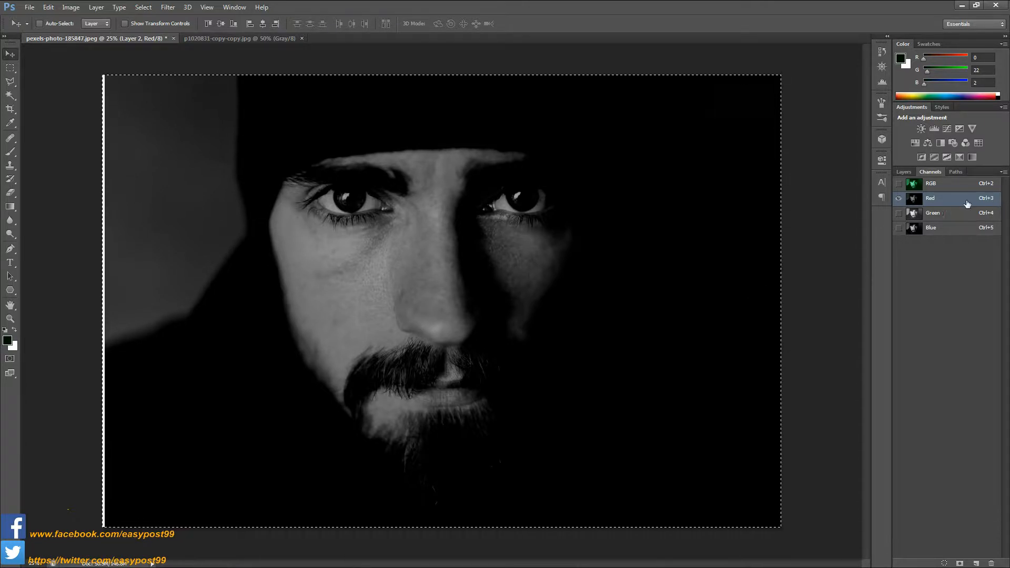
Shift the entire Green channel 20 pixels to the left, deselect, and return to the RGB composite.
{"action": "left_click", "coordinate": [956, 214]}
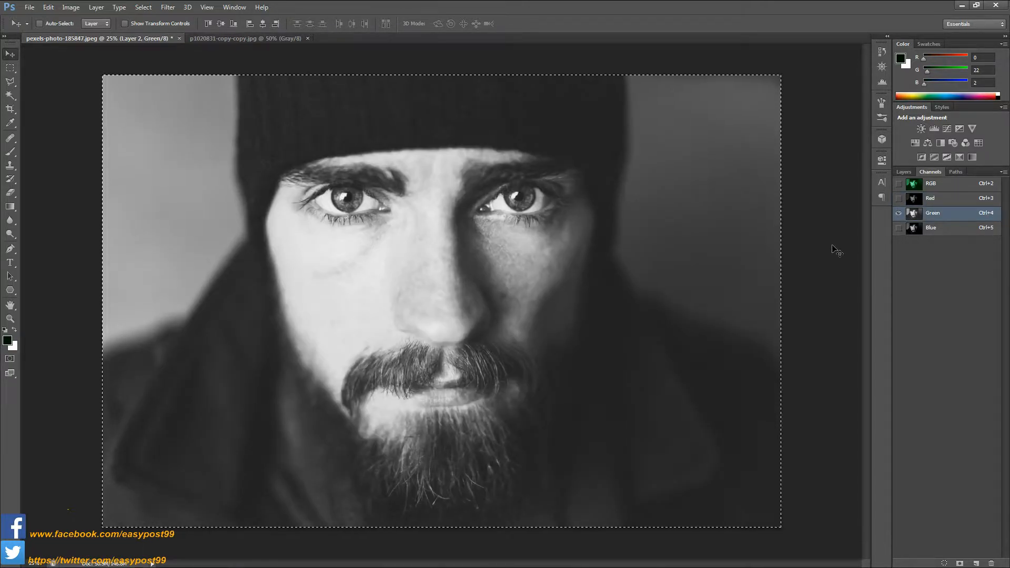
{"action": "key", "text": "shift+Left"}
{"action": "key", "text": "shift+Left"}
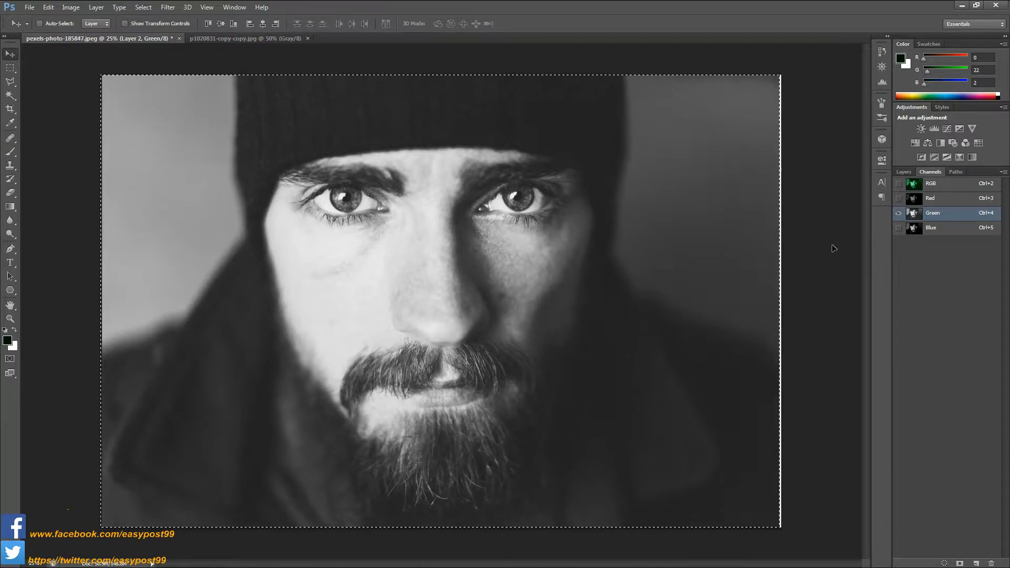
{"action": "key", "text": "ctrl+d"}
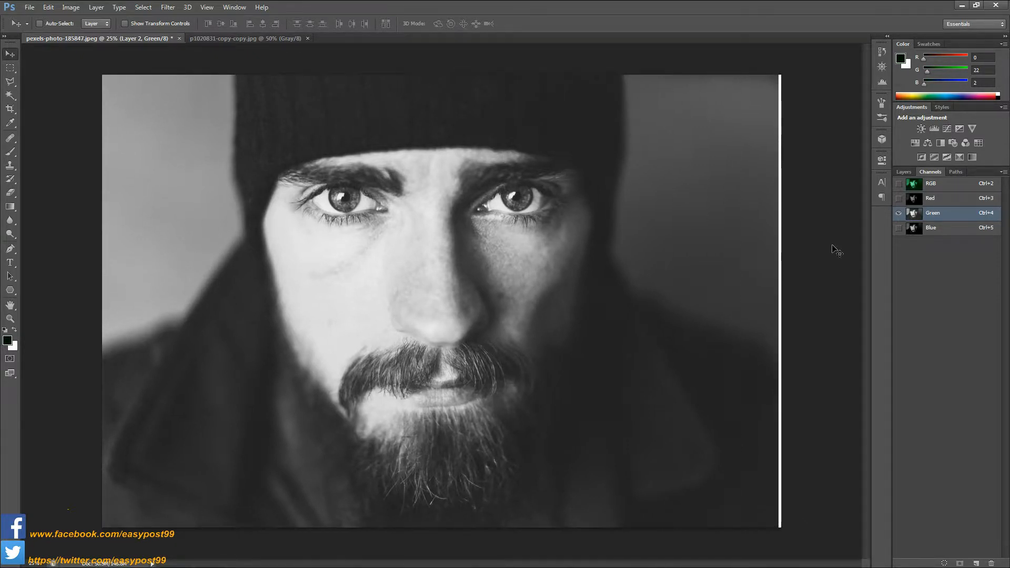
{"action": "left_click", "coordinate": [937, 187]}
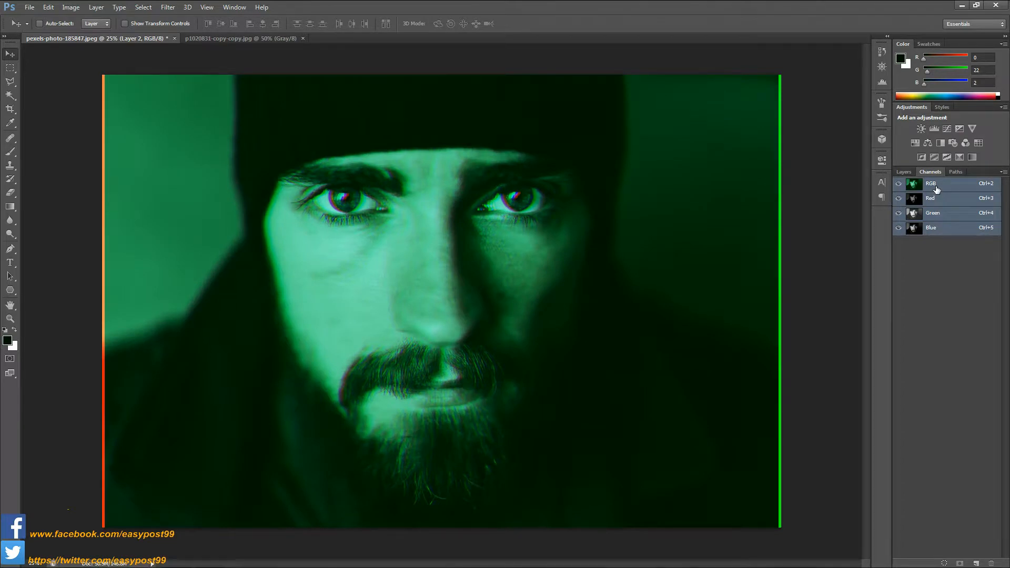
Convert the stamped Layer 2 to a smart object.
{"action": "left_click", "coordinate": [904, 172]}
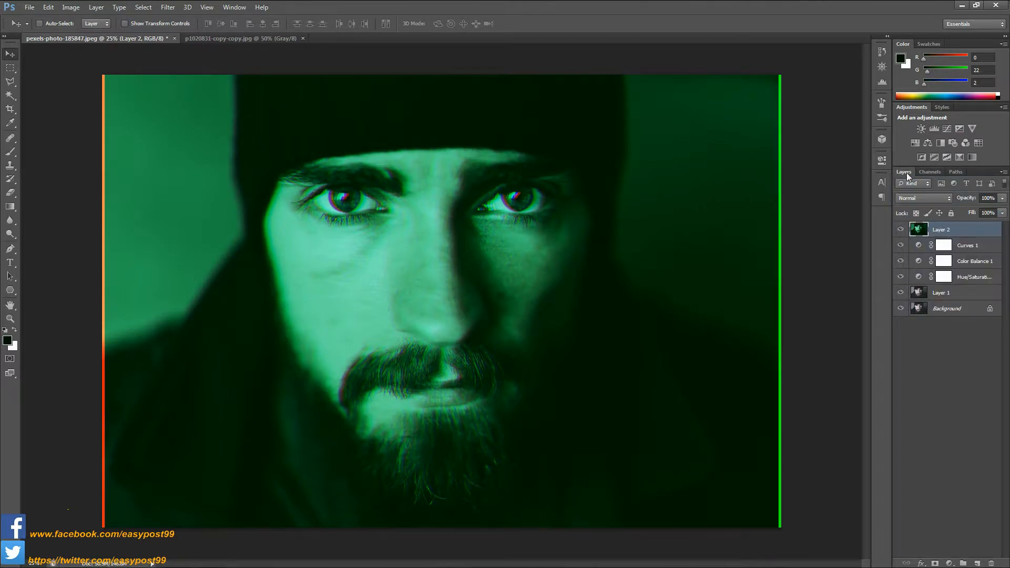
{"action": "right_click", "coordinate": [964, 232]}
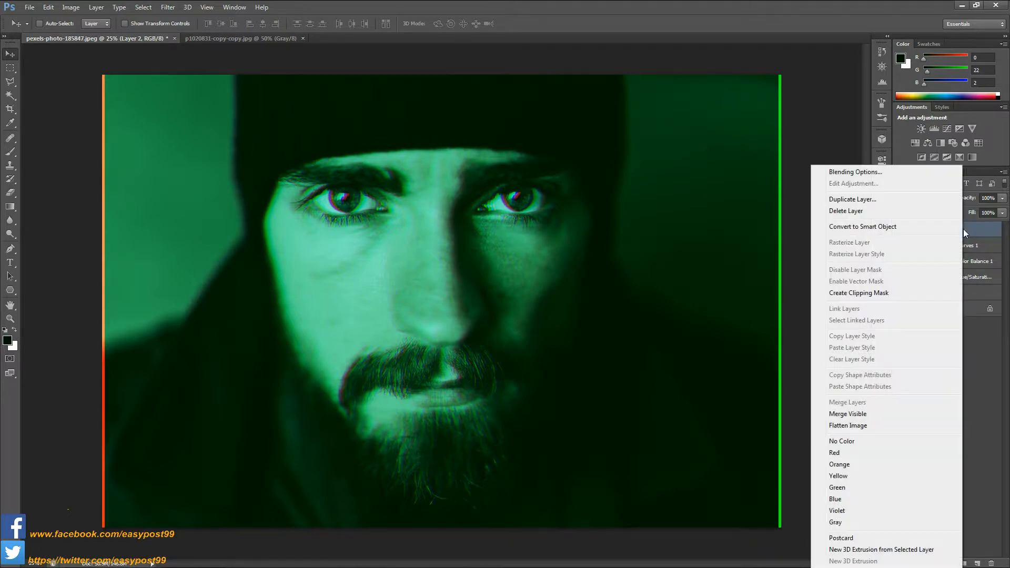
{"action": "left_click", "coordinate": [910, 226]}
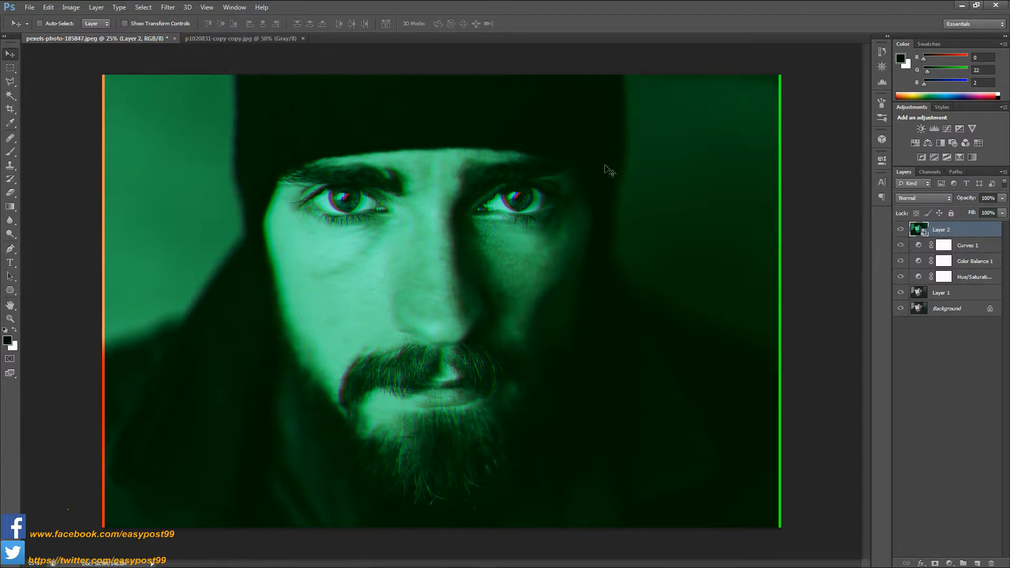
Sharpen Layer 2 with Unsharp Mask at 165% amount, 2.6 pixels radius and threshold 0, previewing the effect on the eye.
{"action": "left_click", "coordinate": [169, 7]}
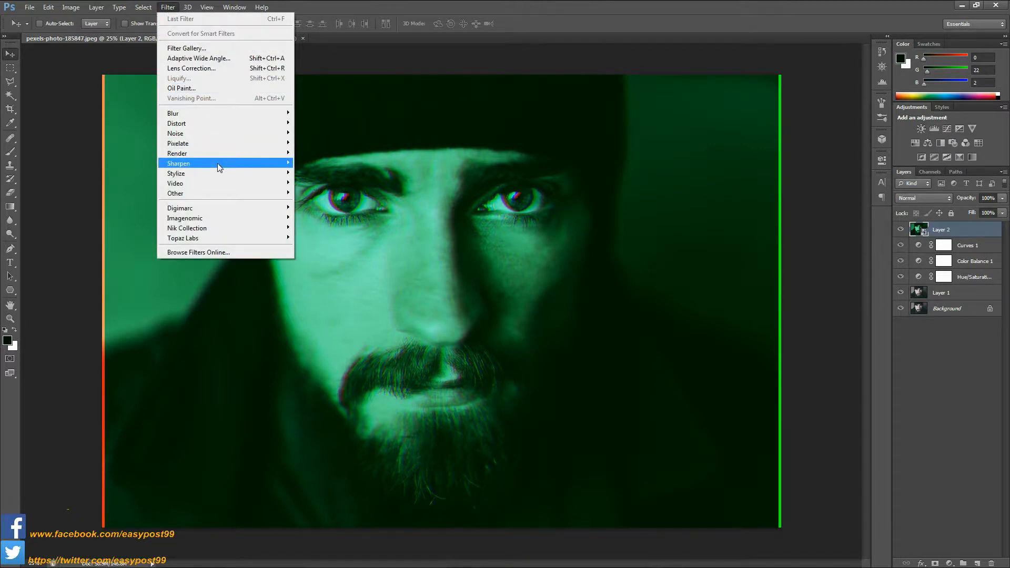
{"action": "mouse_move", "coordinate": [216, 164]}
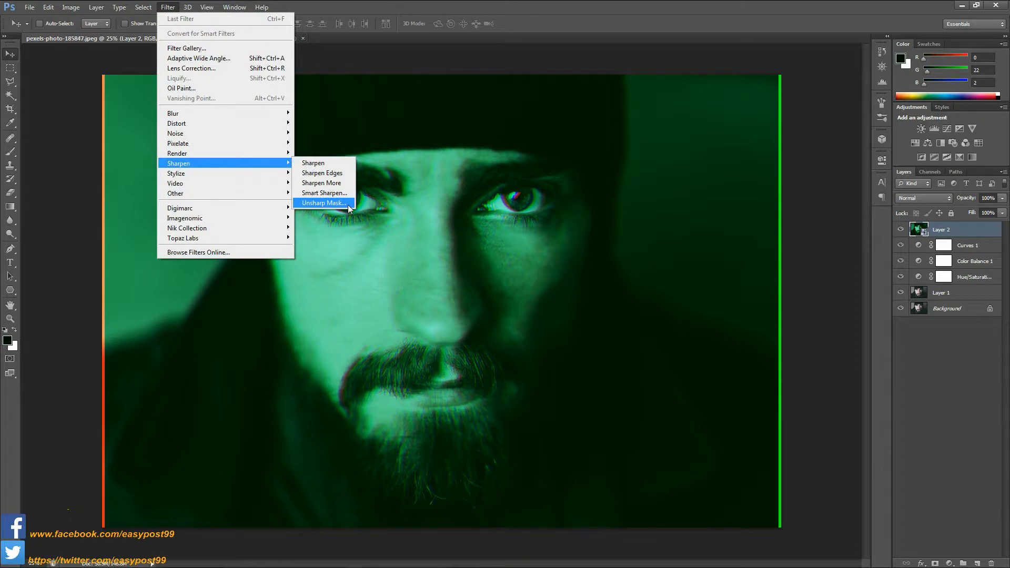
{"action": "left_click", "coordinate": [323, 203]}
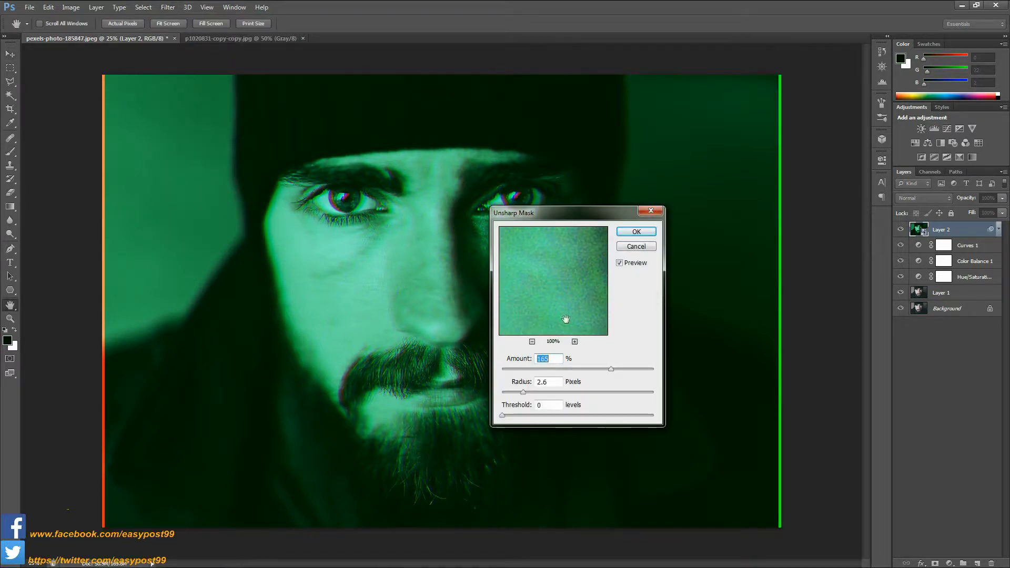
{"action": "left_click_drag", "start_coordinate": [520, 215], "coordinate": [580, 226]}
{"action": "left_click", "coordinate": [503, 204]}
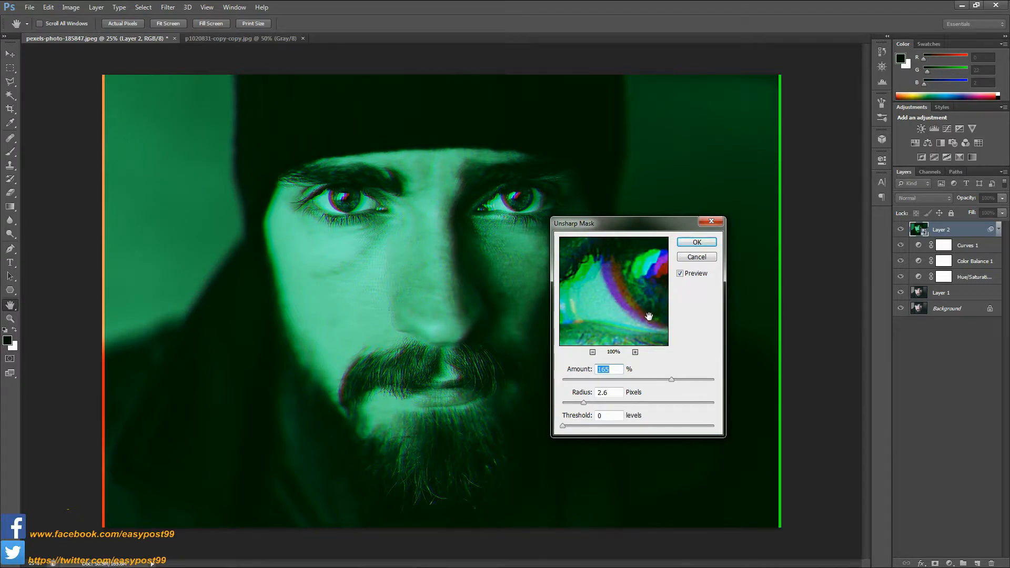
{"action": "left_click_drag", "start_coordinate": [649, 315], "coordinate": [641, 311]}
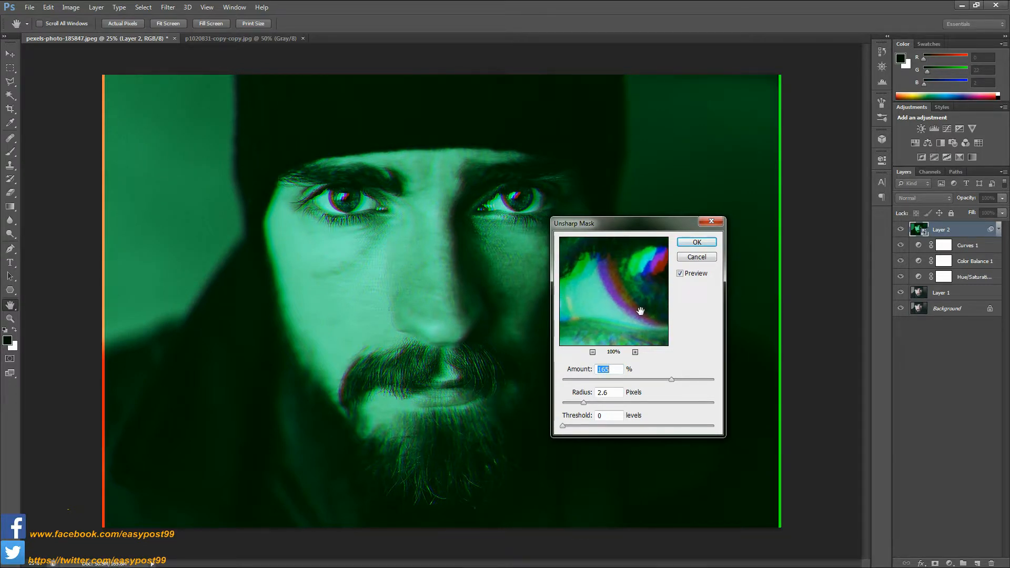
{"action": "left_click", "coordinate": [697, 247]}
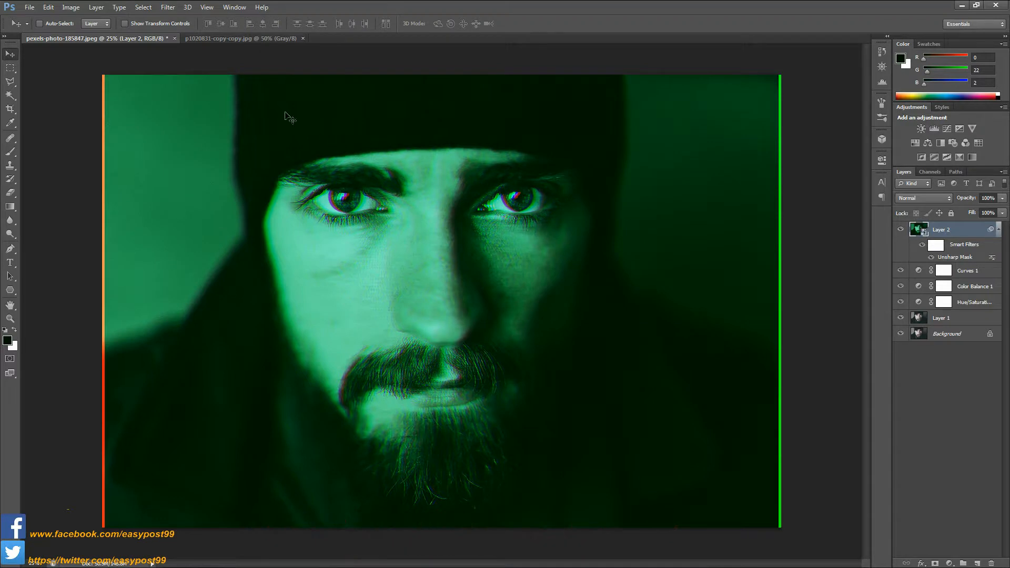
Apply a square Wave filter to Layer 2 with 3 generators, wavelength 10–150, amplitude 1–30 and 1% vertical scale.
{"action": "left_click", "coordinate": [167, 12]}
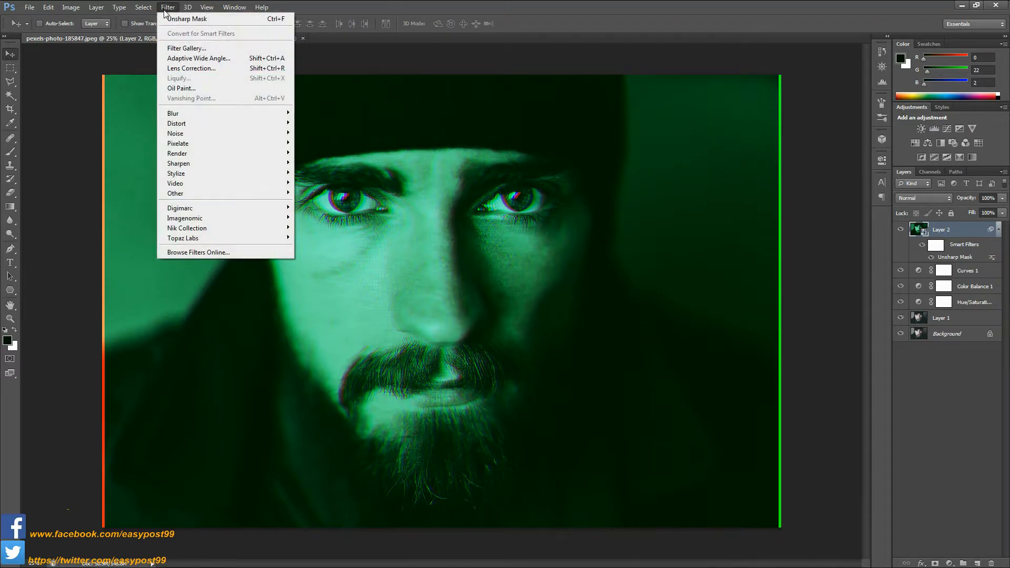
{"action": "mouse_move", "coordinate": [222, 127]}
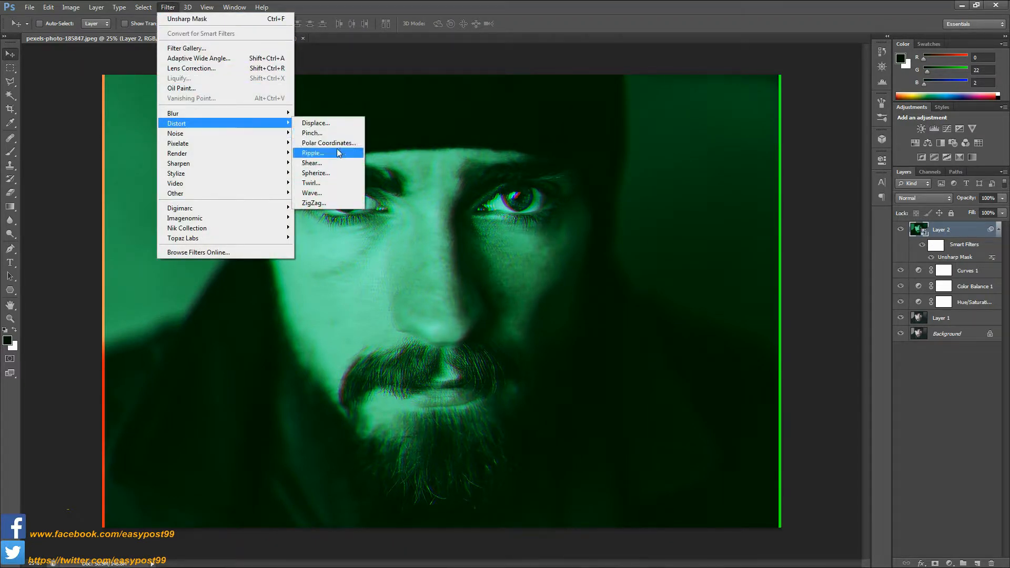
{"action": "left_click", "coordinate": [339, 193]}
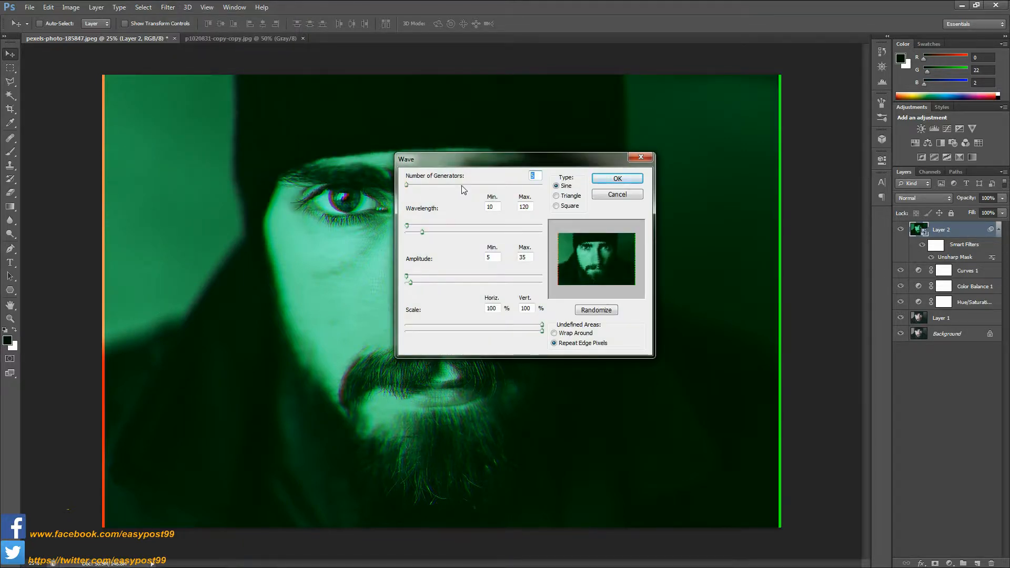
{"action": "type", "text": "3"}
{"action": "double_click", "coordinate": [524, 205]}
{"action": "type", "text": "15"}
{"action": "double_click", "coordinate": [495, 259]}
{"action": "double_click", "coordinate": [523, 258]}
{"action": "type", "text": "30"}
{"action": "left_click_drag", "start_coordinate": [543, 335], "coordinate": [404, 337]}
{"action": "left_click", "coordinate": [556, 206]}
{"action": "left_click", "coordinate": [606, 179]}
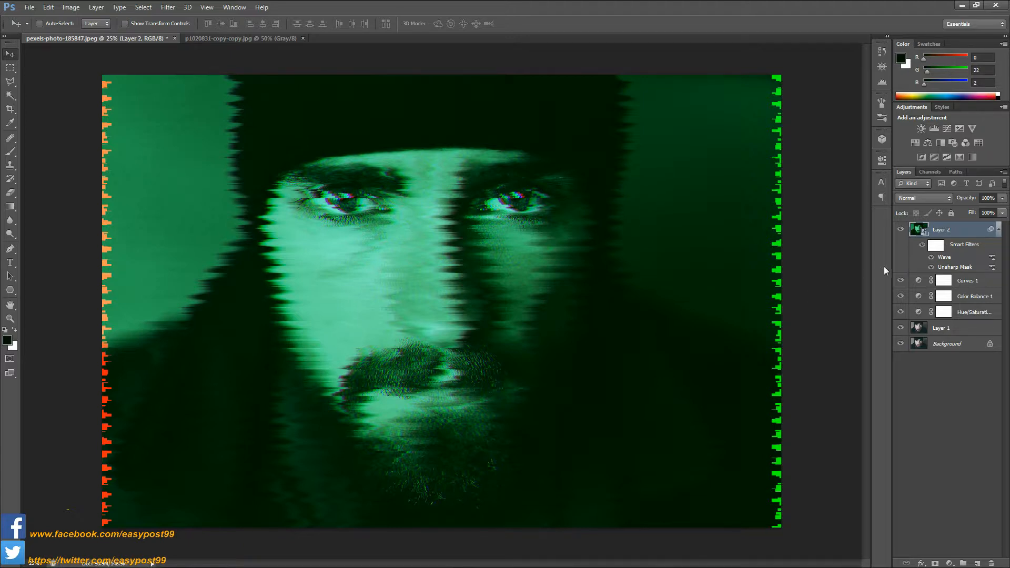
Reduce the maximum amplitude of Layer 2's Wave smart filter to 15.
{"action": "double_click", "coordinate": [945, 258]}
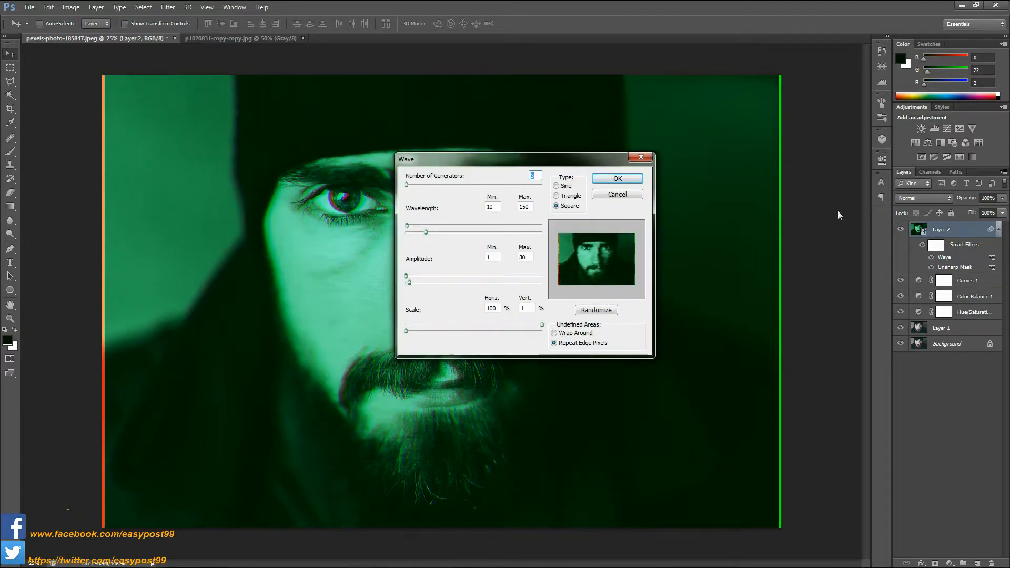
{"action": "left_click_drag", "start_coordinate": [592, 157], "coordinate": [704, 176]}
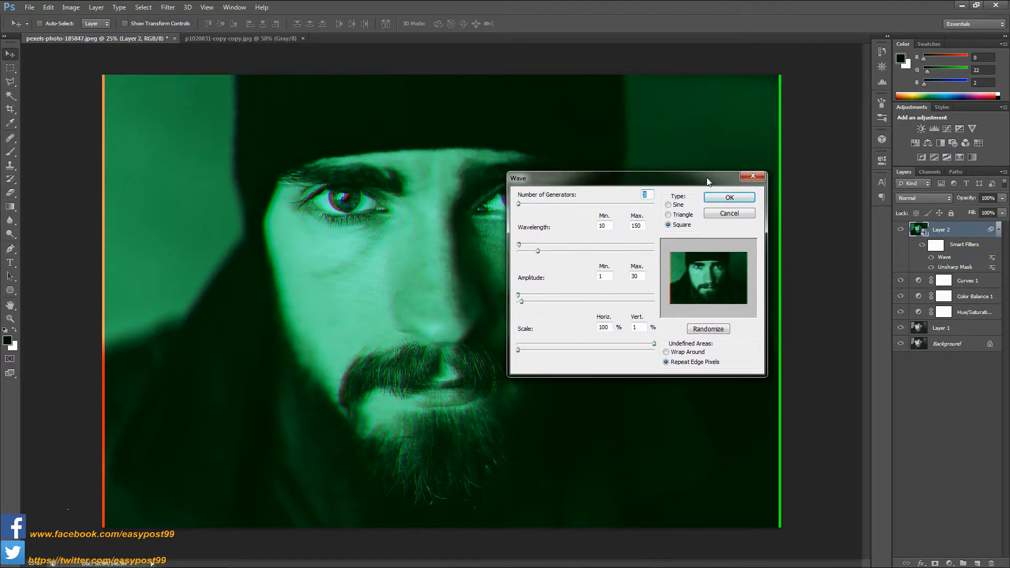
{"action": "double_click", "coordinate": [635, 276]}
{"action": "type", "text": "15"}
{"action": "key", "text": "Return"}
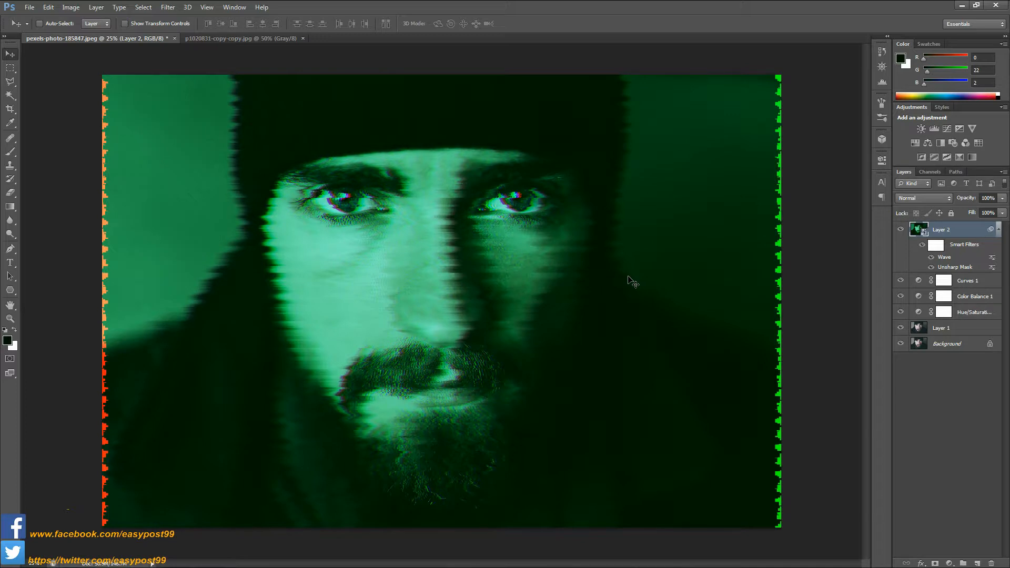
Set the maximum amplitude of Layer 2's Wave smart filter to 10.
{"action": "double_click", "coordinate": [944, 258]}
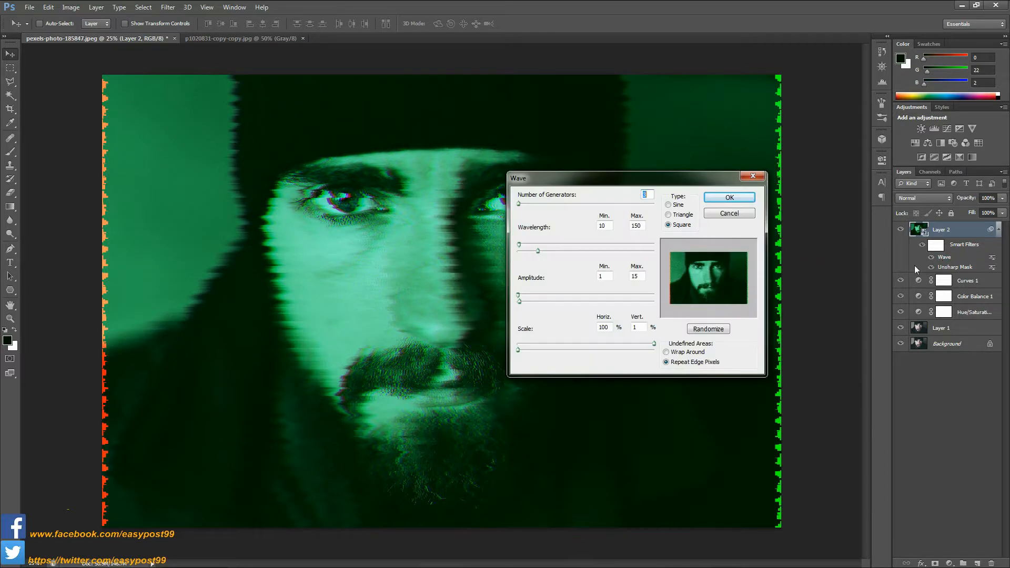
{"action": "double_click", "coordinate": [636, 276]}
{"action": "type", "text": "10"}
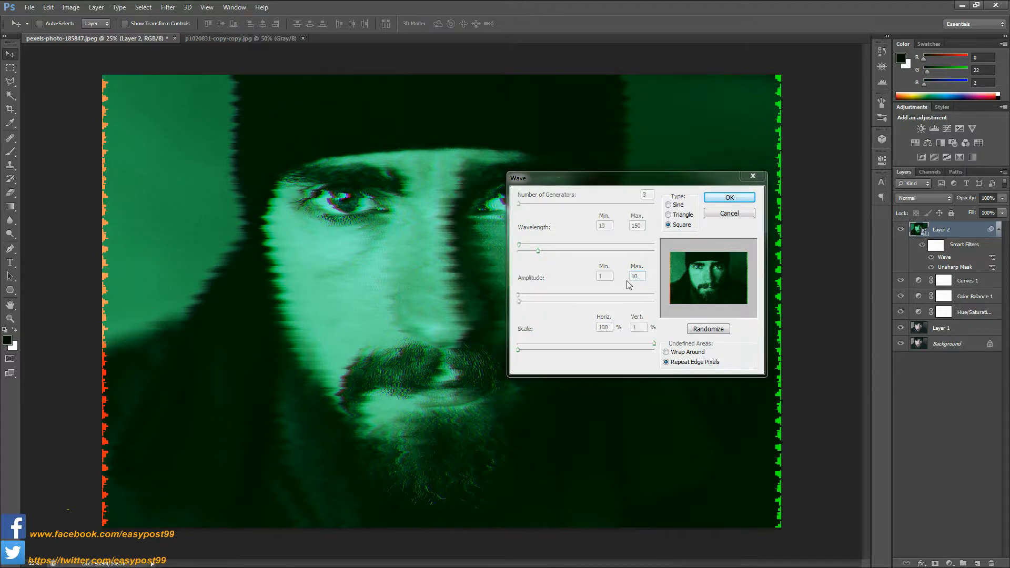
{"action": "key", "text": "Return"}
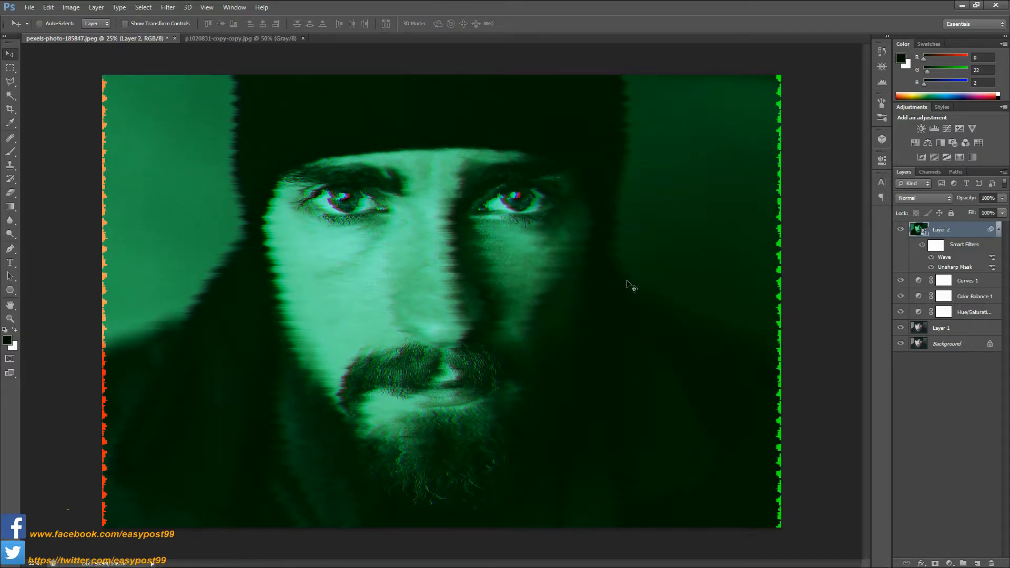
Add a new layer on top and fill it with dark green (RGB 0, 43, 9) sampled from the photo.
{"action": "left_click", "coordinate": [975, 563]}
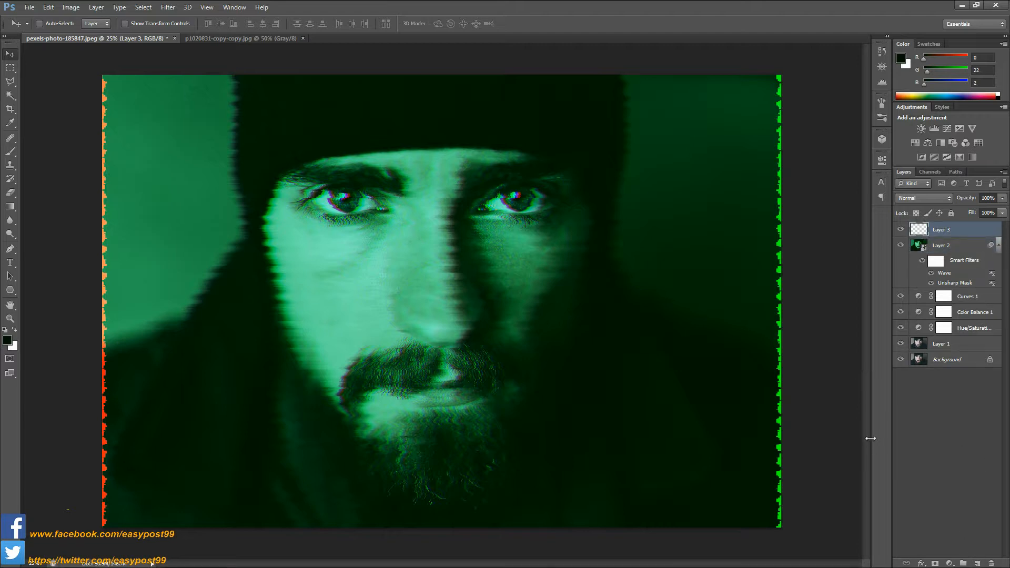
{"action": "key", "text": "i"}
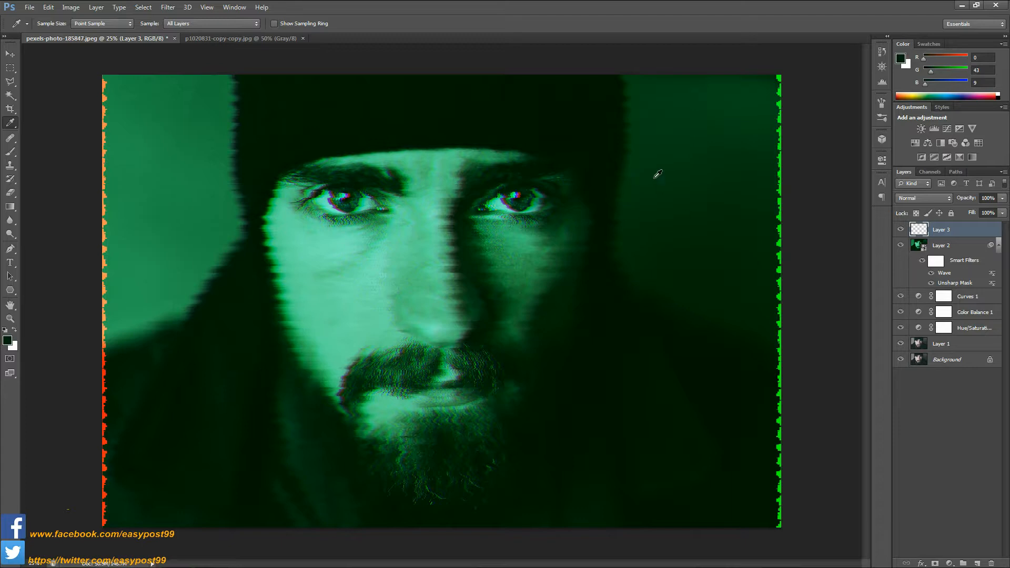
{"action": "key", "text": "shift+F5"}
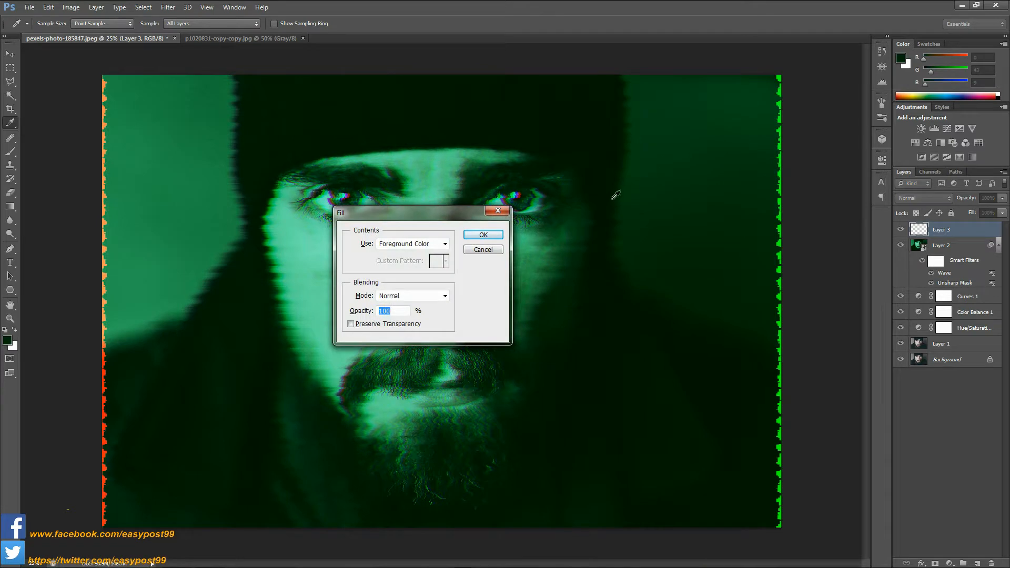
{"action": "left_click", "coordinate": [498, 243]}
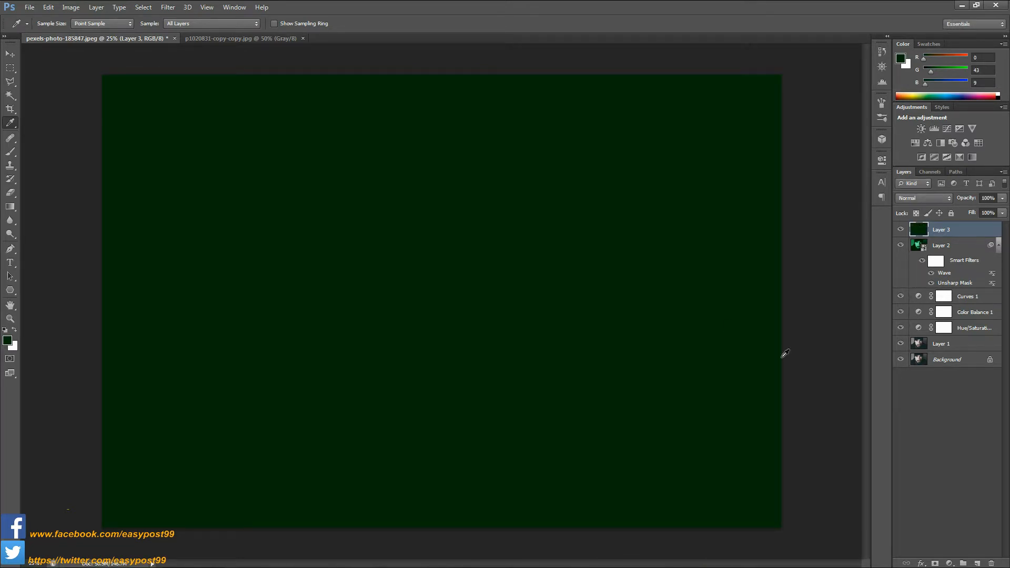
Mask the dark green layer and paint black with a 3700 px soft brush over the face, leaving a vignette around it.
{"action": "left_click", "coordinate": [936, 562]}
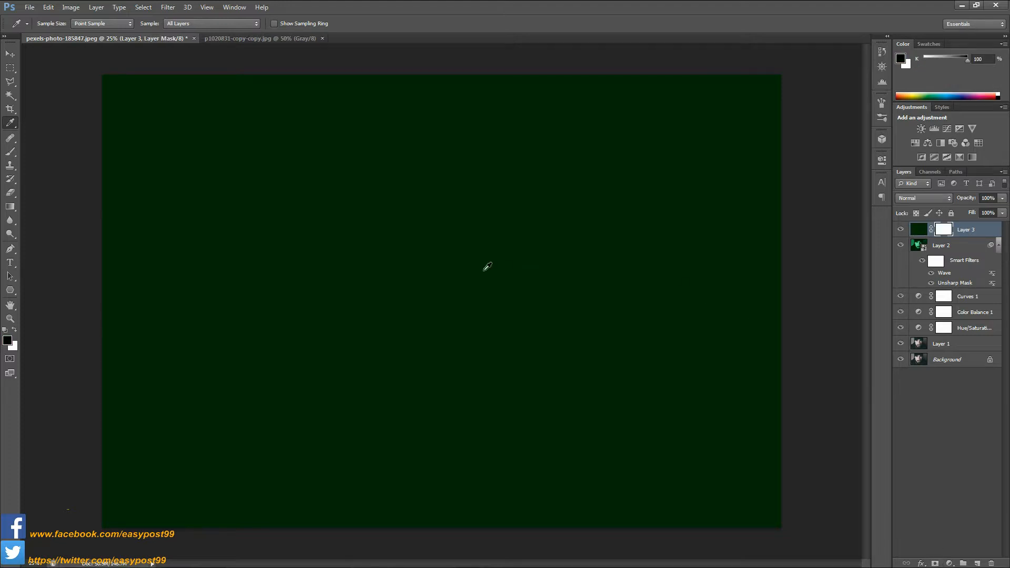
{"action": "key", "text": "b"}
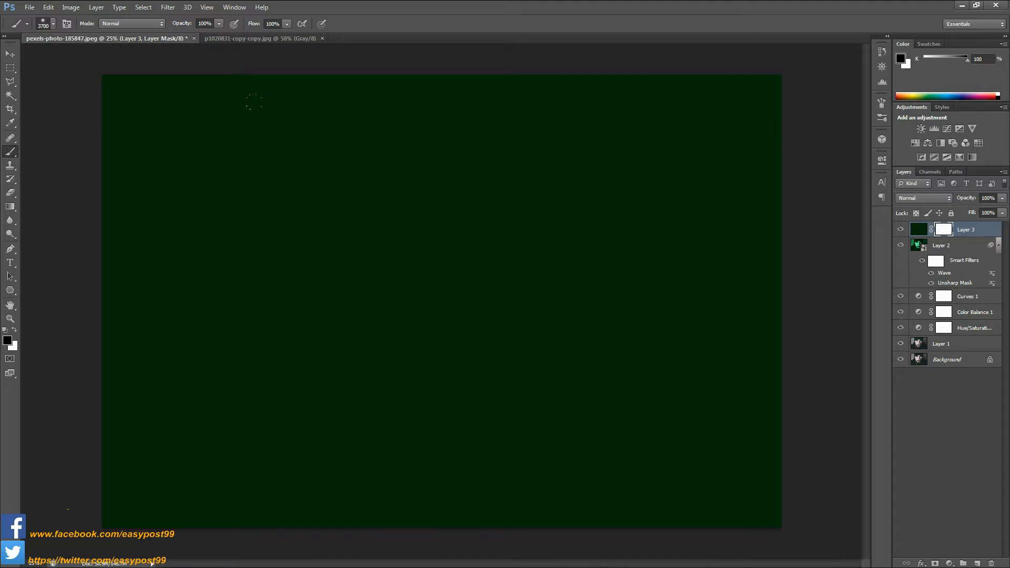
{"action": "left_click", "coordinate": [416, 300]}
{"action": "left_click", "coordinate": [426, 295]}
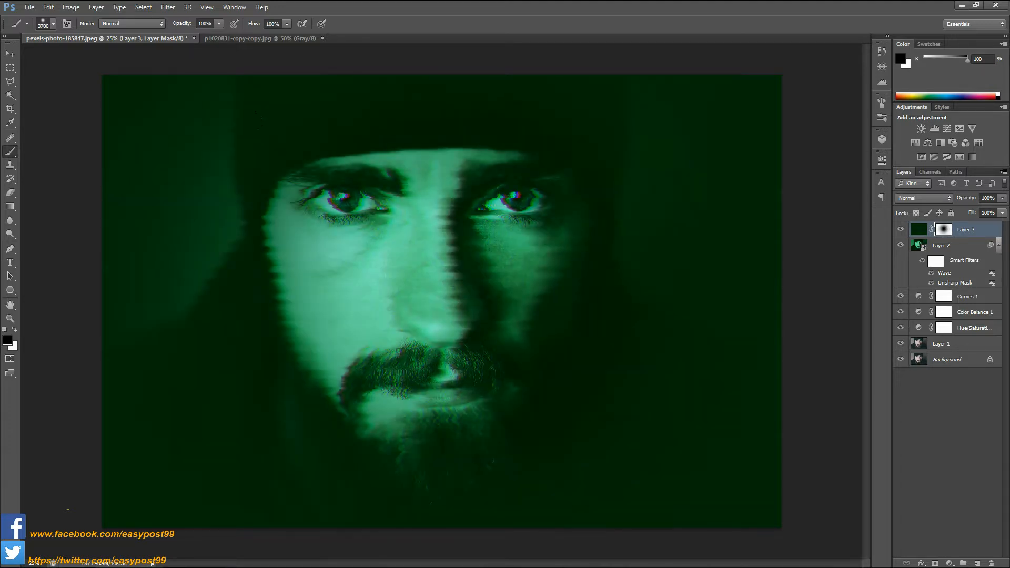
{"action": "left_click", "coordinate": [426, 295]}
{"action": "left_click", "coordinate": [429, 294]}
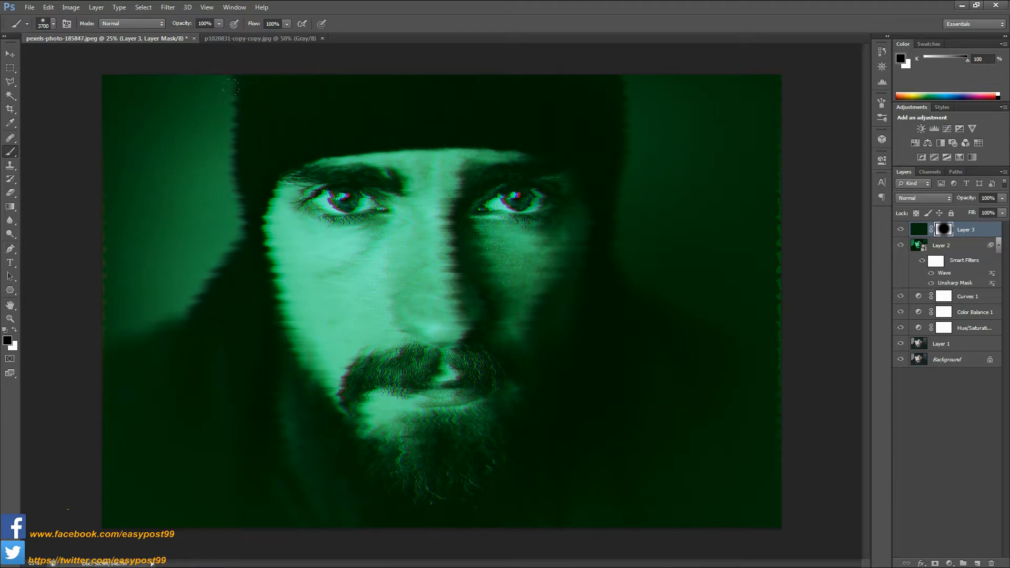
{"action": "left_click_drag", "start_coordinate": [232, 81], "coordinate": [610, 78]}
Darken the green vignette fill of Layer 3 itself, not its mask, with Brightness/Contrast at -150 brightness.
{"action": "key", "text": "m"}
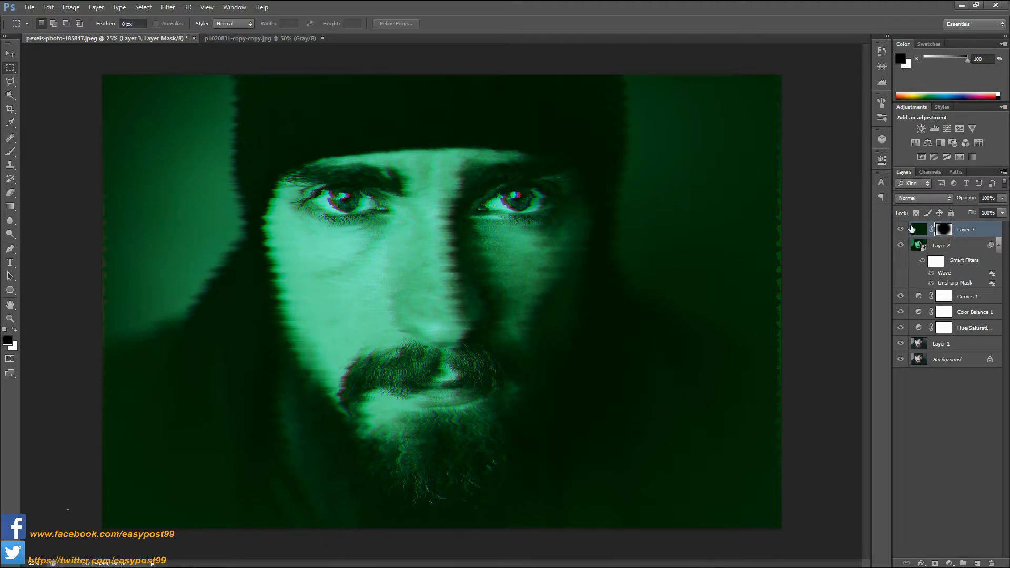
{"action": "left_click", "coordinate": [916, 232]}
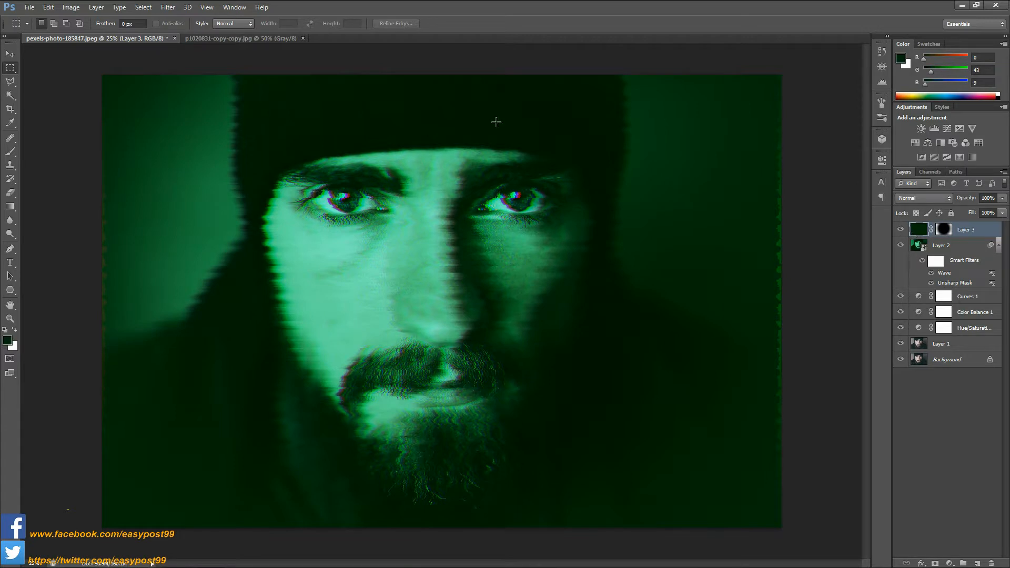
{"action": "left_click", "coordinate": [71, 7]}
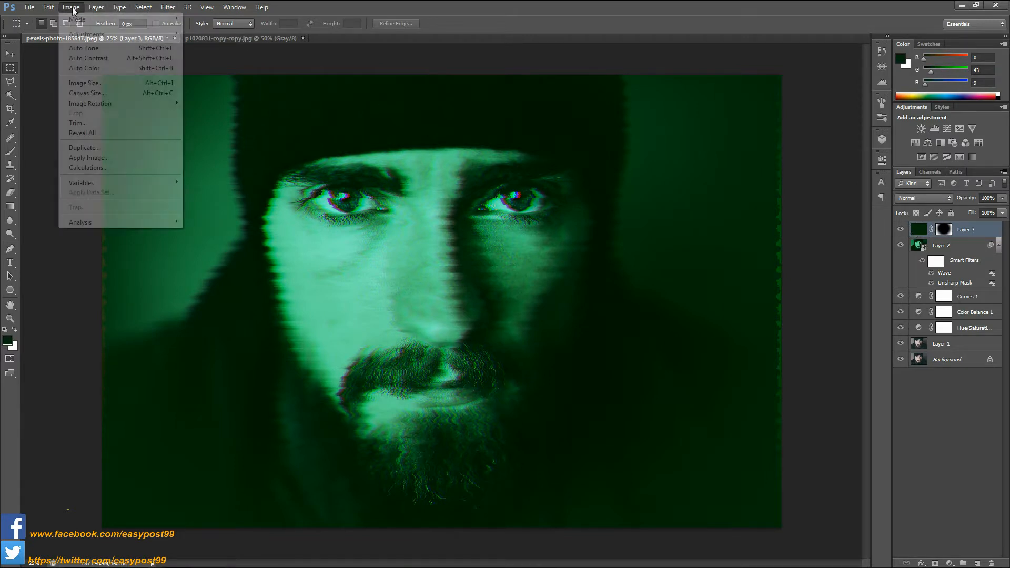
{"action": "mouse_move", "coordinate": [87, 34]}
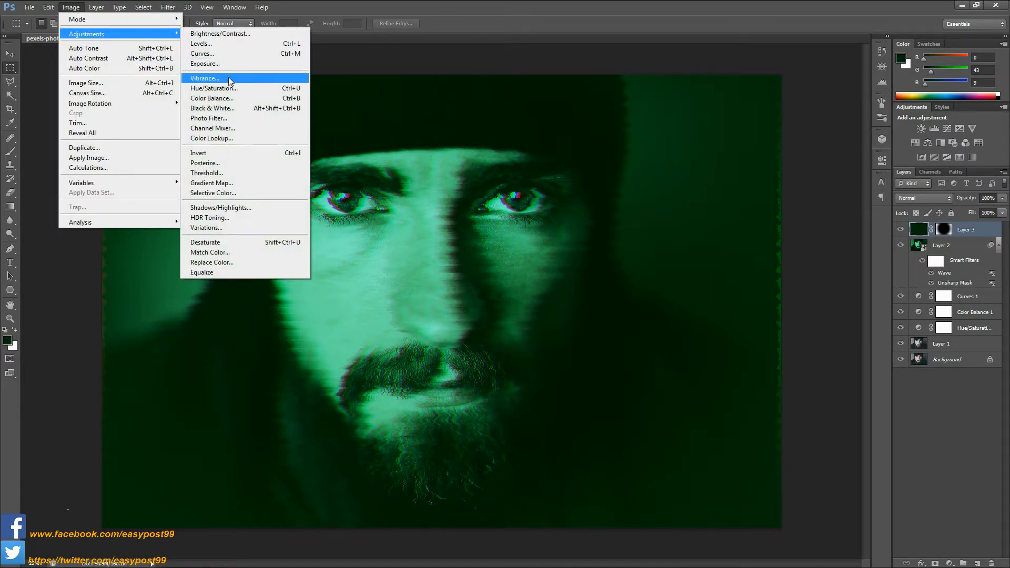
{"action": "left_click", "coordinate": [234, 34]}
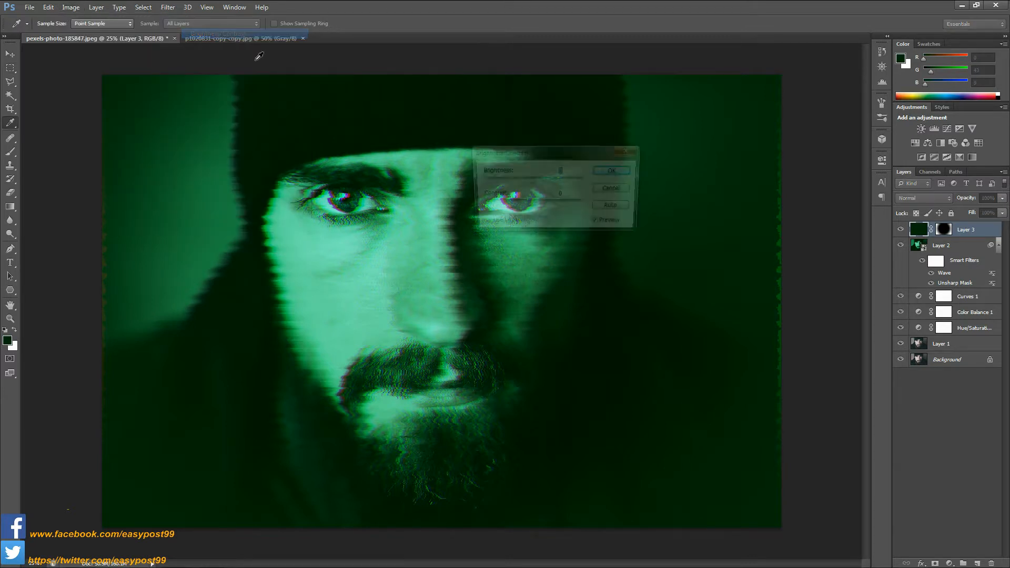
{"action": "left_click_drag", "start_coordinate": [530, 181], "coordinate": [478, 187]}
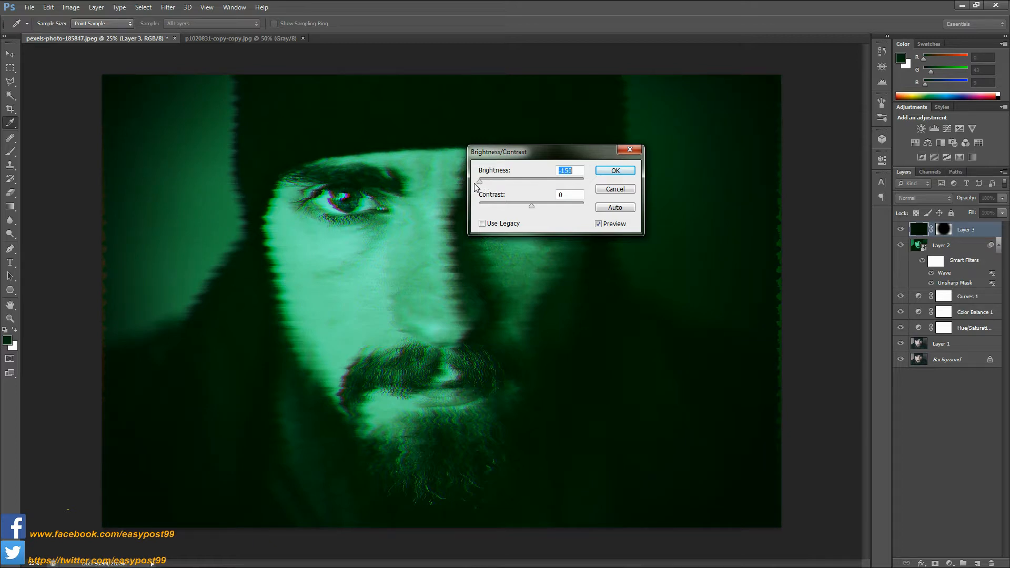
{"action": "left_click", "coordinate": [609, 176]}
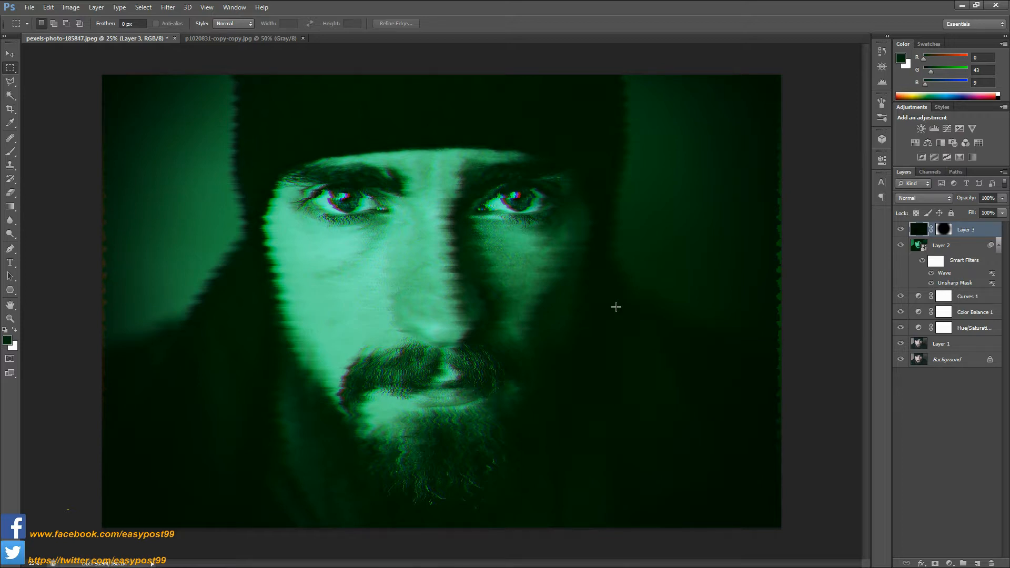
Copy the entire scan-line image from p1020831-copy-copy.jpg into the portrait document as a new top layer.
{"action": "scroll", "coordinate": [616, 307], "scroll_direction": "up", "scroll_amount": 1, "text": "alt"}
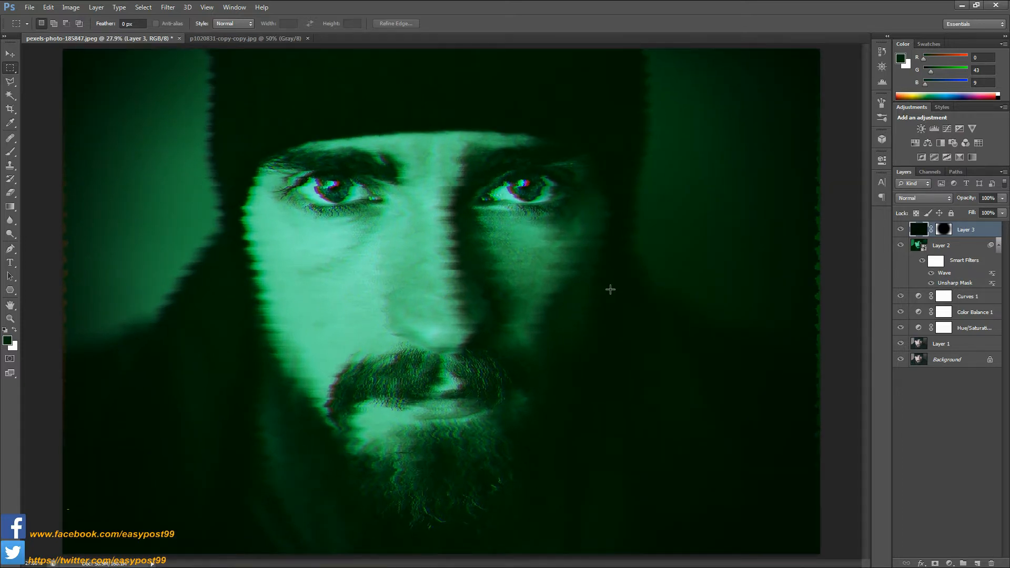
{"action": "left_click", "coordinate": [275, 39]}
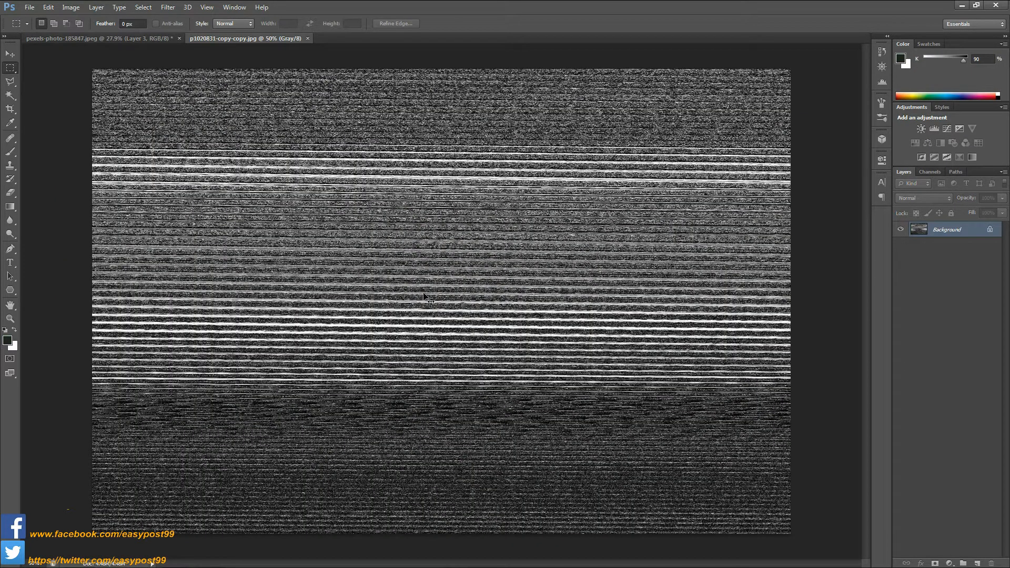
{"action": "key", "text": "ctrl+a"}
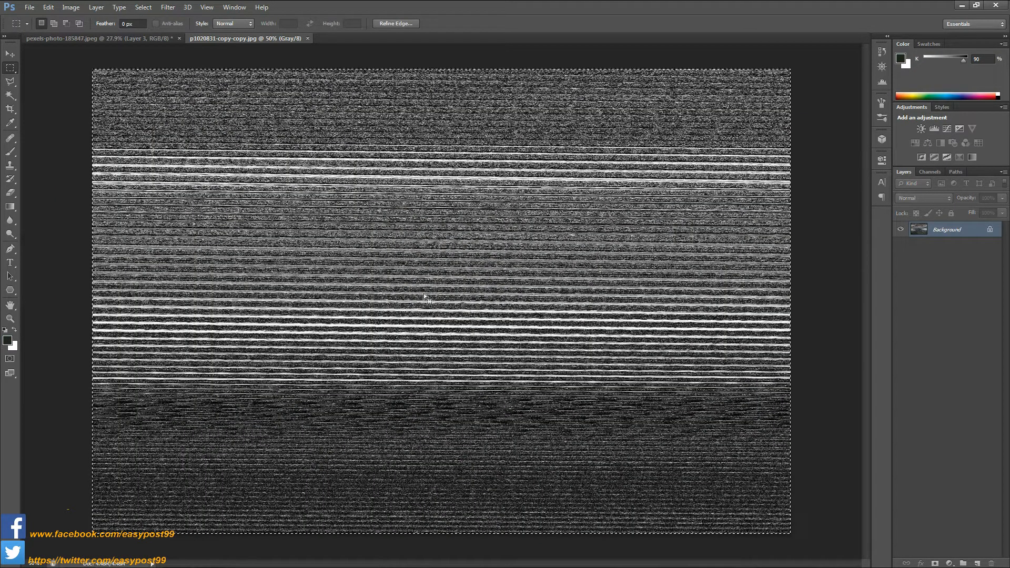
{"action": "key", "text": "v"}
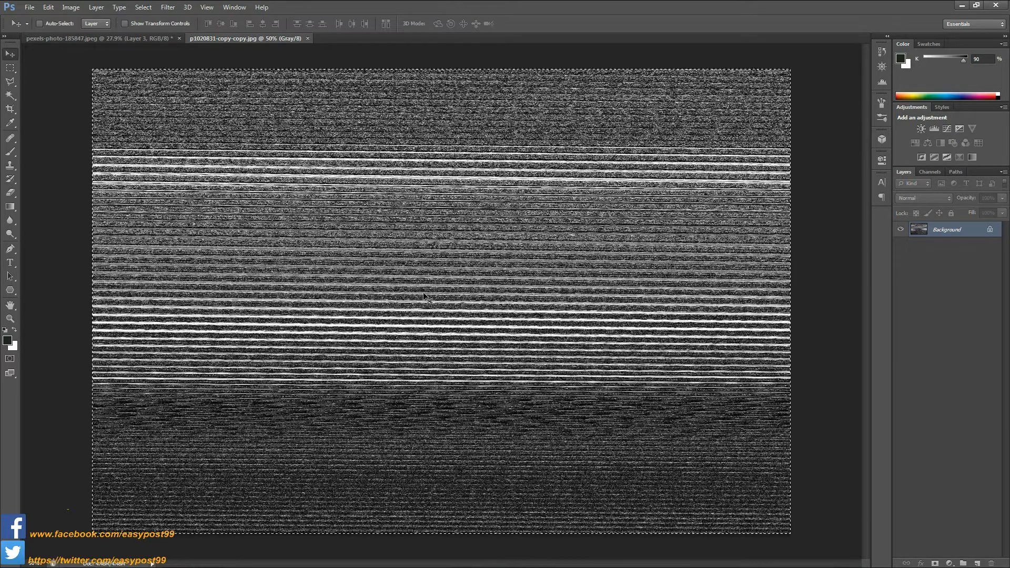
{"action": "left_click_drag", "start_coordinate": [449, 350], "coordinate": [186, 64]}
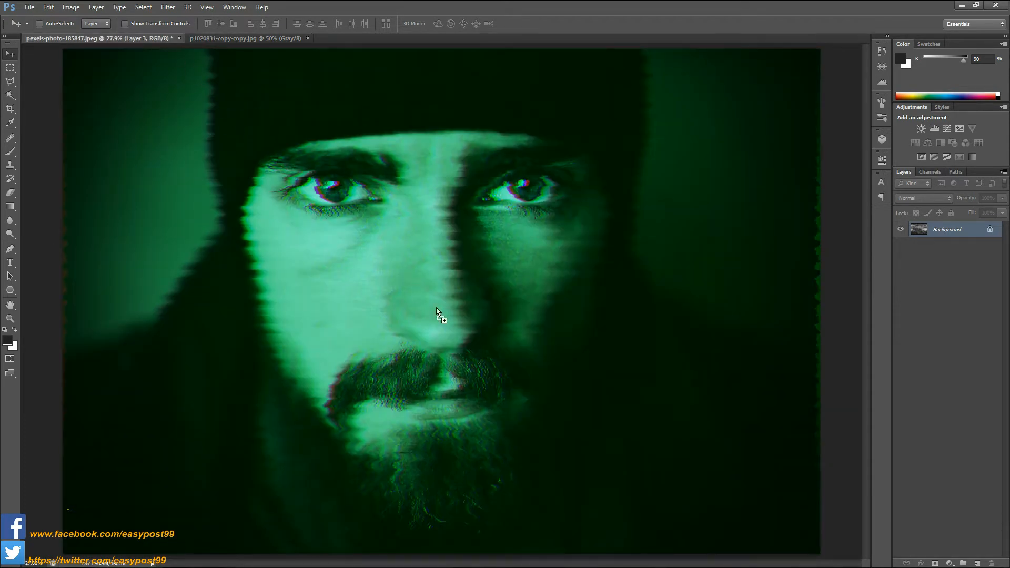
{"action": "left_click_drag", "start_coordinate": [436, 310], "coordinate": [437, 311]}
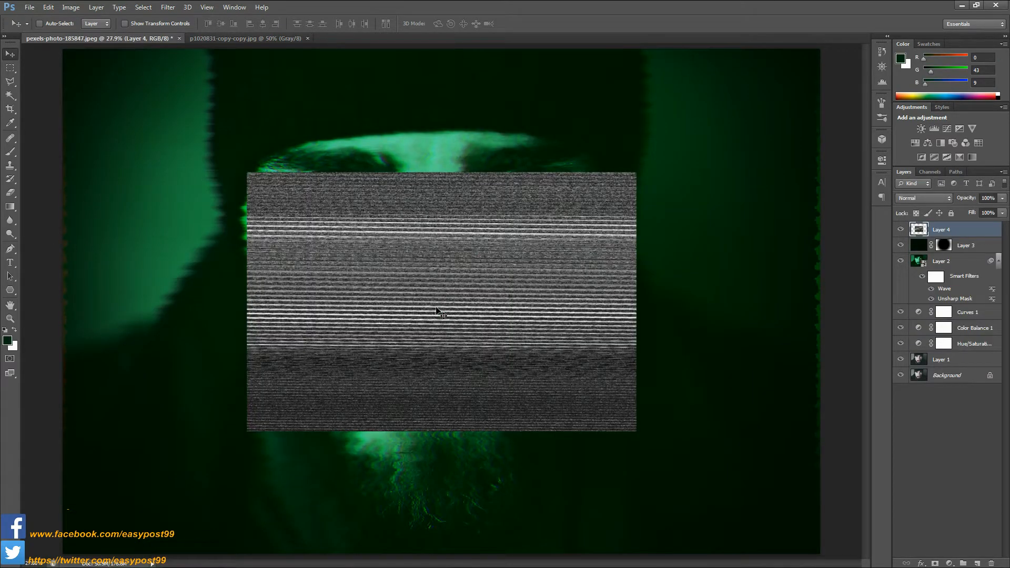
Scale the scan-line layer proportionally from its center to about 194.5% so it covers the whole portrait canvas.
{"action": "key", "text": "ctrl+minus"}
{"action": "key", "text": "ctrl+minus"}
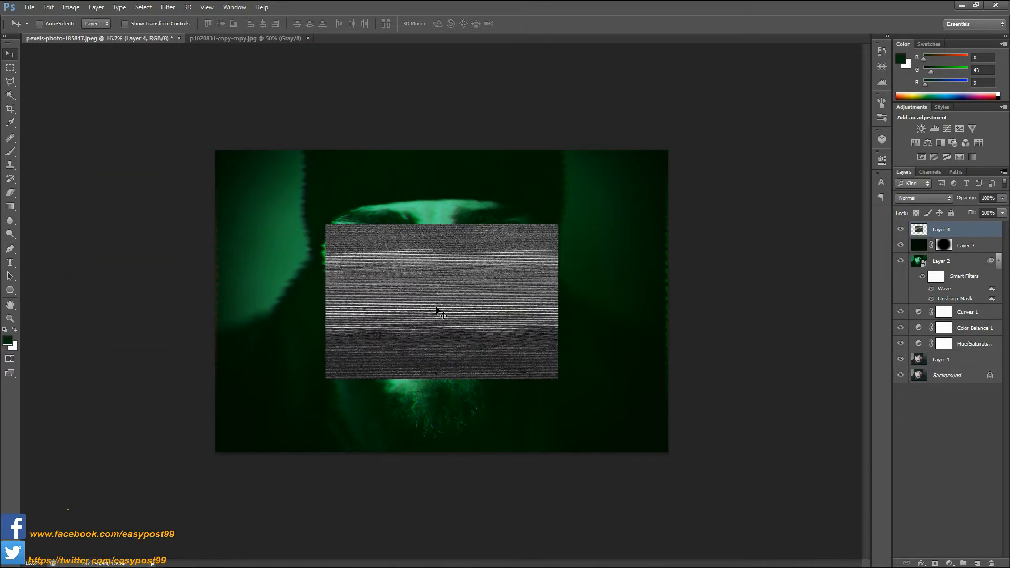
{"action": "key", "text": "ctrl+t"}
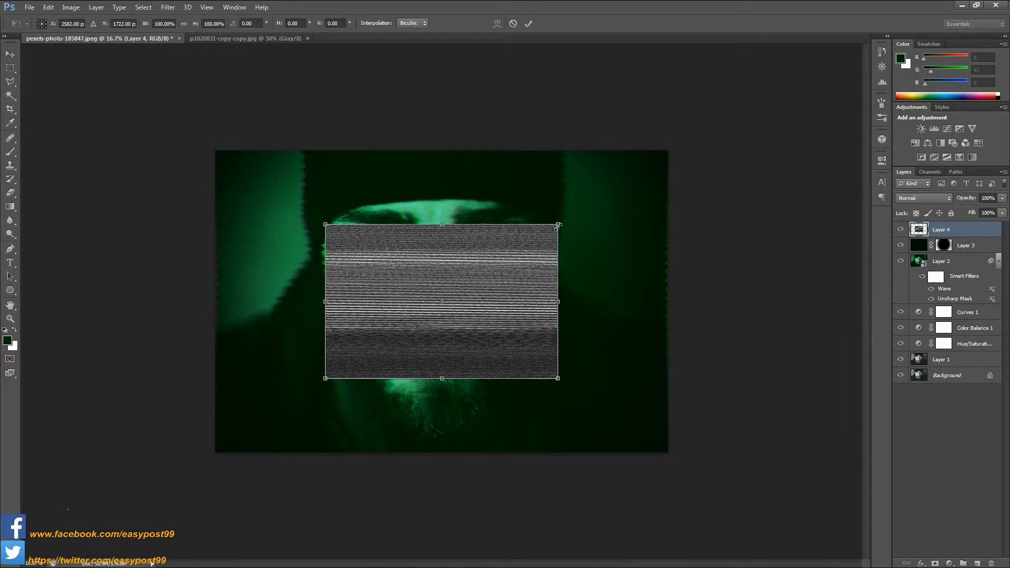
{"action": "left_click_drag", "start_coordinate": [557, 225], "coordinate": [676, 166]}
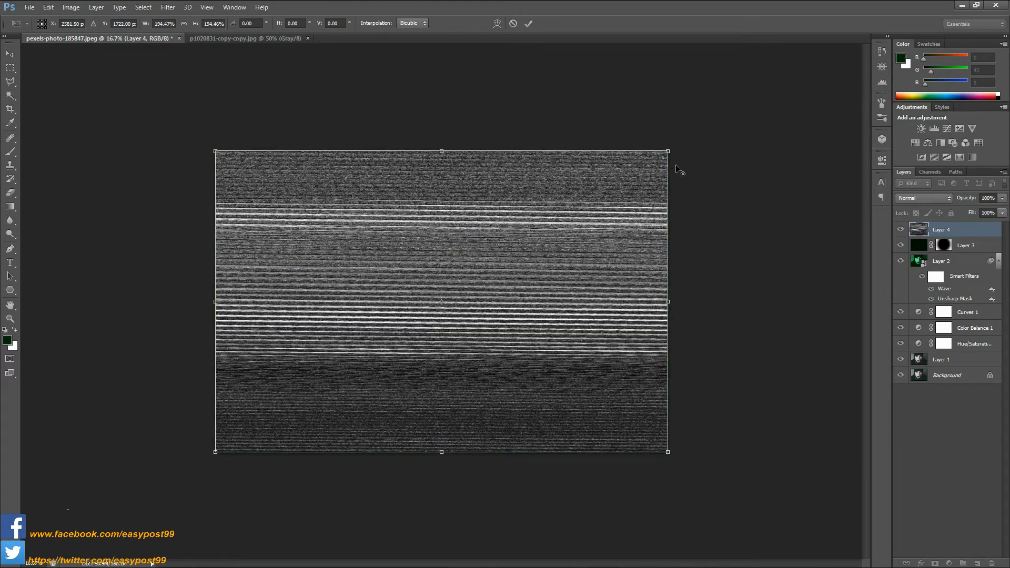
{"action": "left_click", "coordinate": [529, 24]}
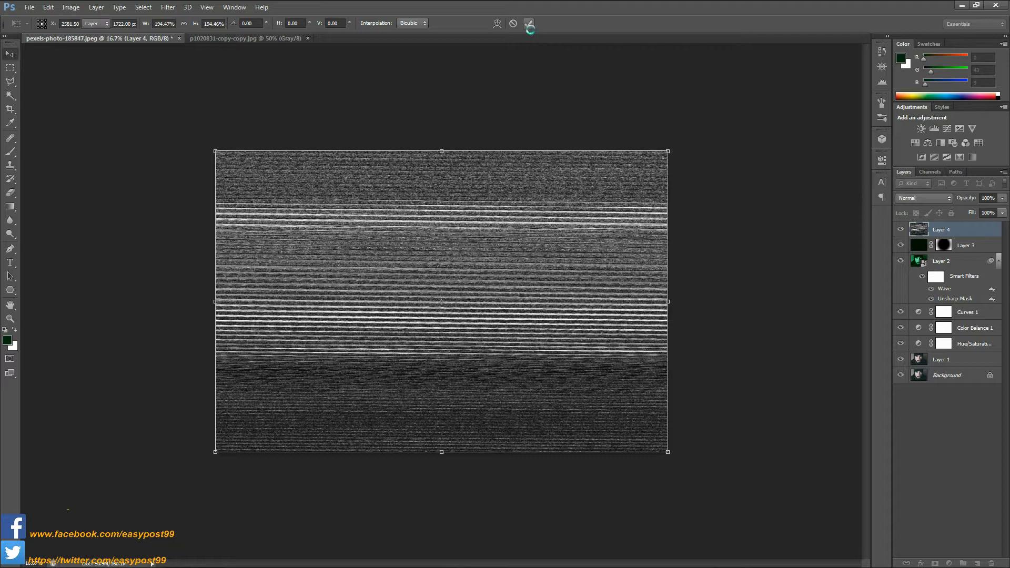
Blend the scan-line layer over the portrait in Hard Light mode at 25% opacity.
{"action": "left_click", "coordinate": [949, 199]}
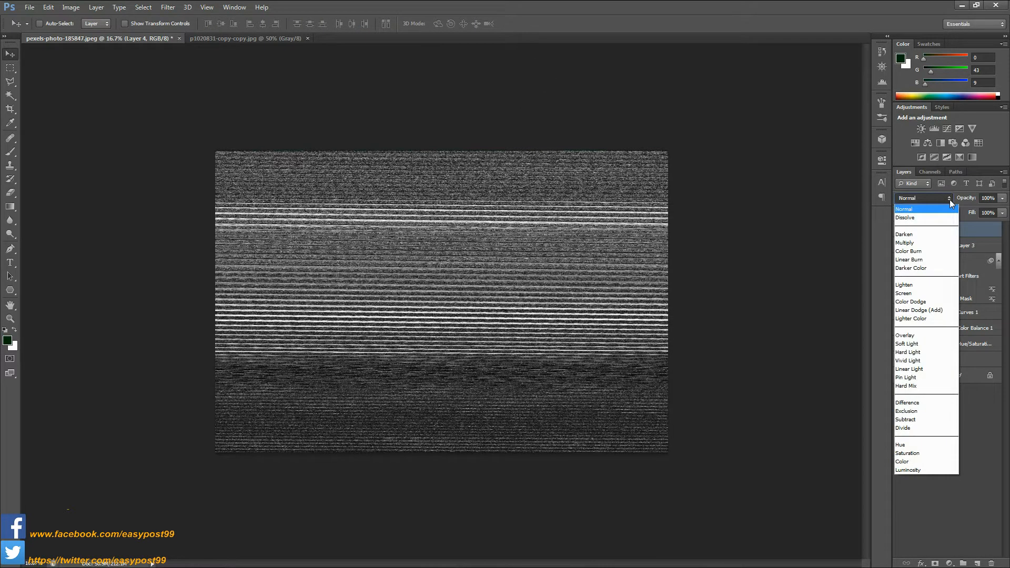
{"action": "left_click", "coordinate": [939, 351]}
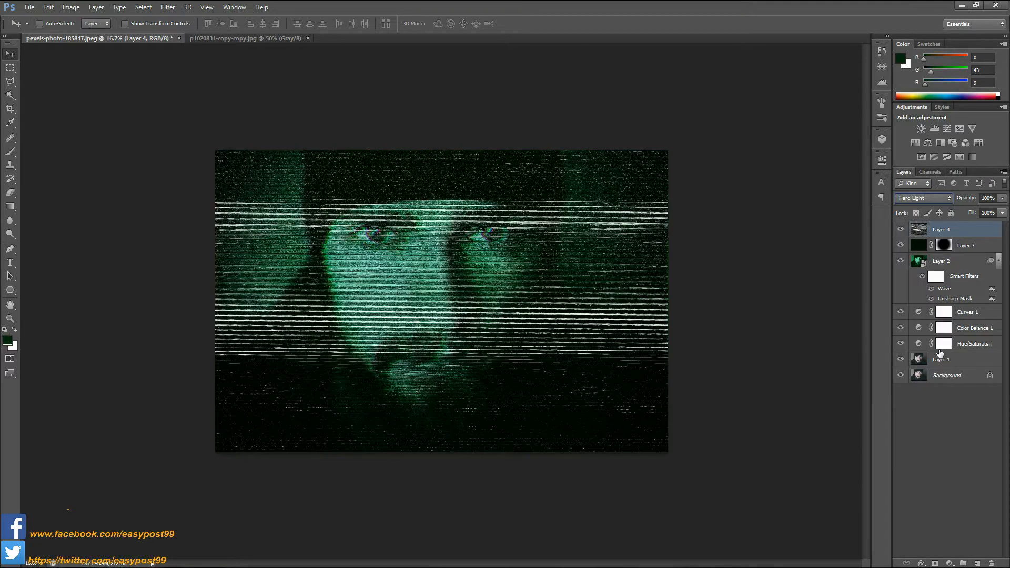
{"action": "left_click", "coordinate": [987, 198]}
{"action": "type", "text": "30"}
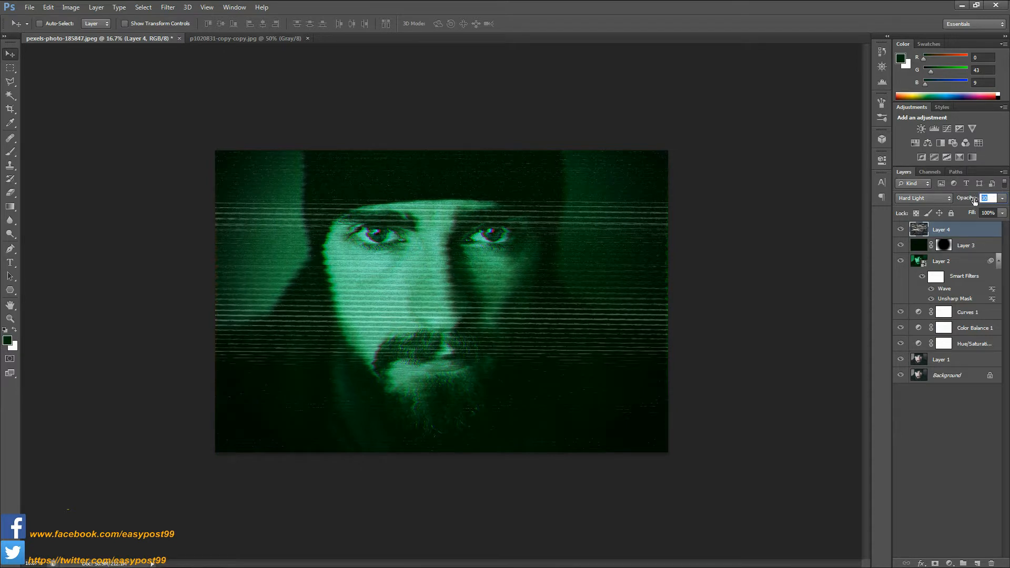
{"action": "type", "text": "25"}
{"action": "key", "text": "Return"}
{"action": "key", "text": "ctrl+0"}
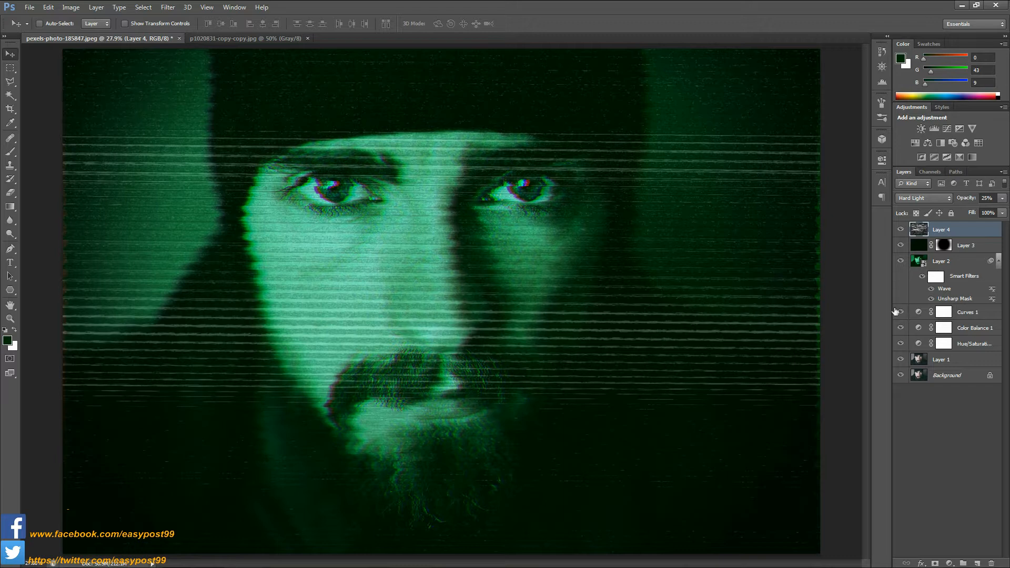
Group all layers above the Background, and toggle the group's visibility off and on to compare with the original photo.
{"action": "left_click", "coordinate": [974, 362], "text": "shift"}
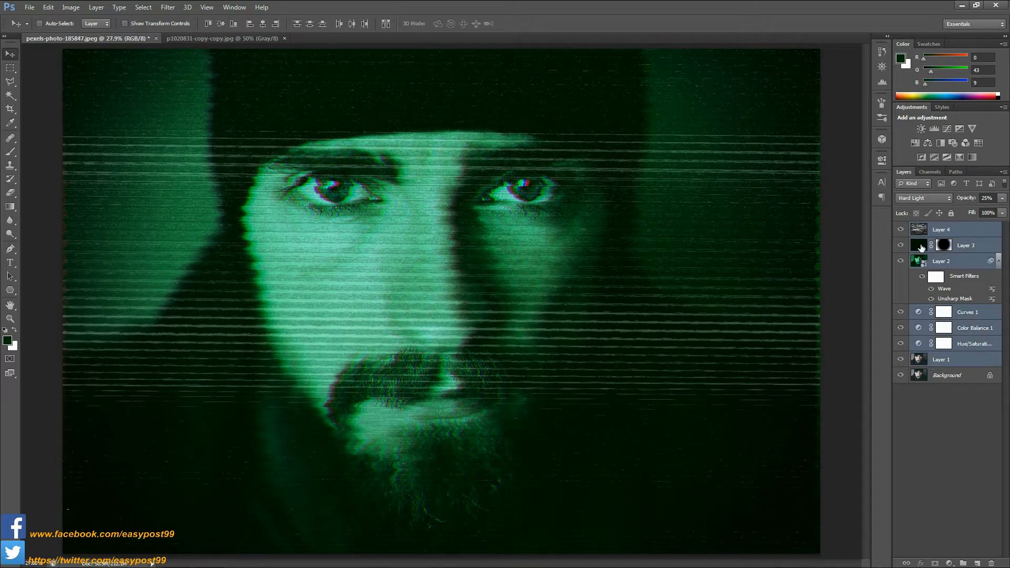
{"action": "key", "text": "ctrl+g"}
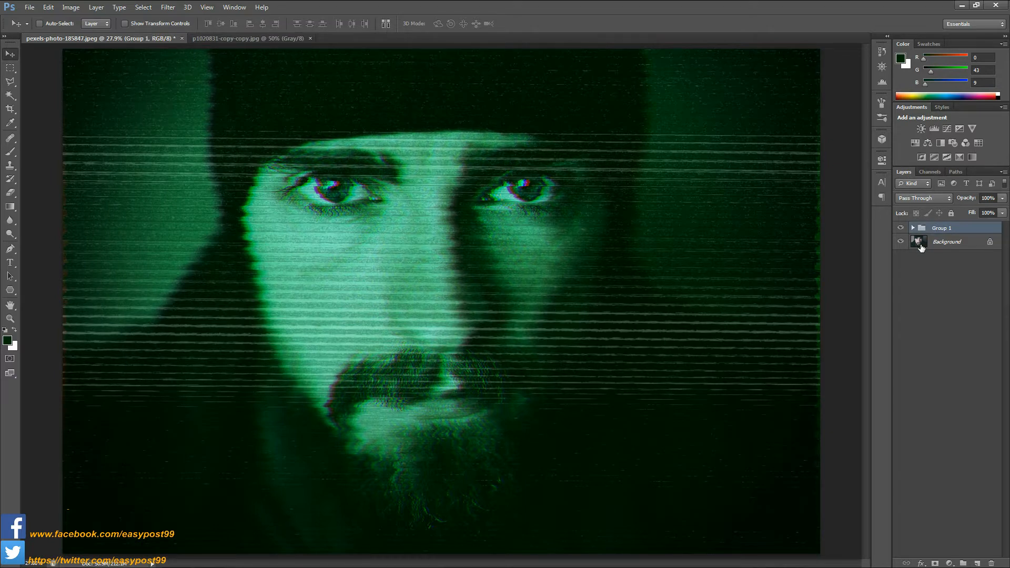
{"action": "left_click", "coordinate": [901, 228]}
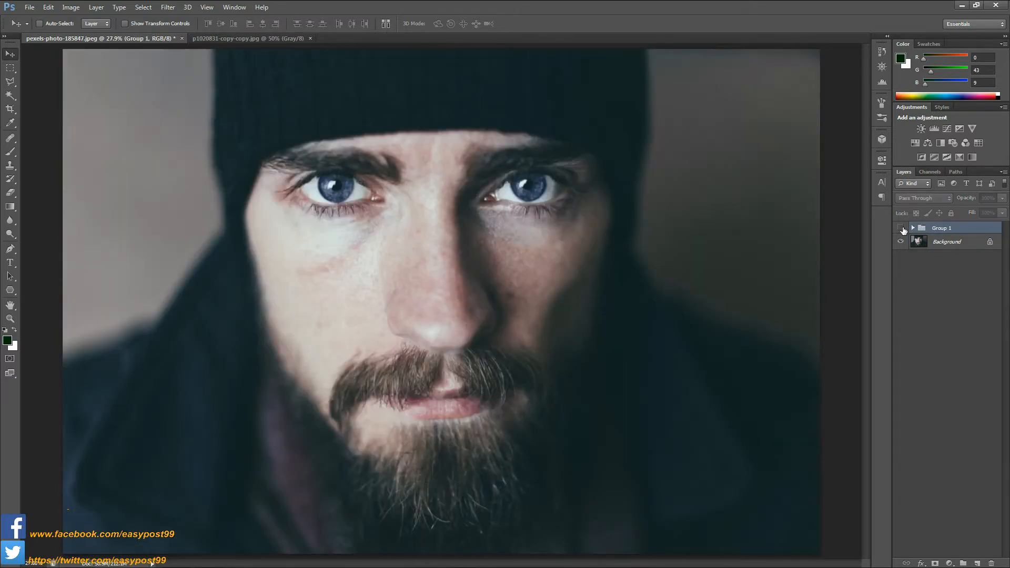
{"action": "left_click", "coordinate": [901, 228]}
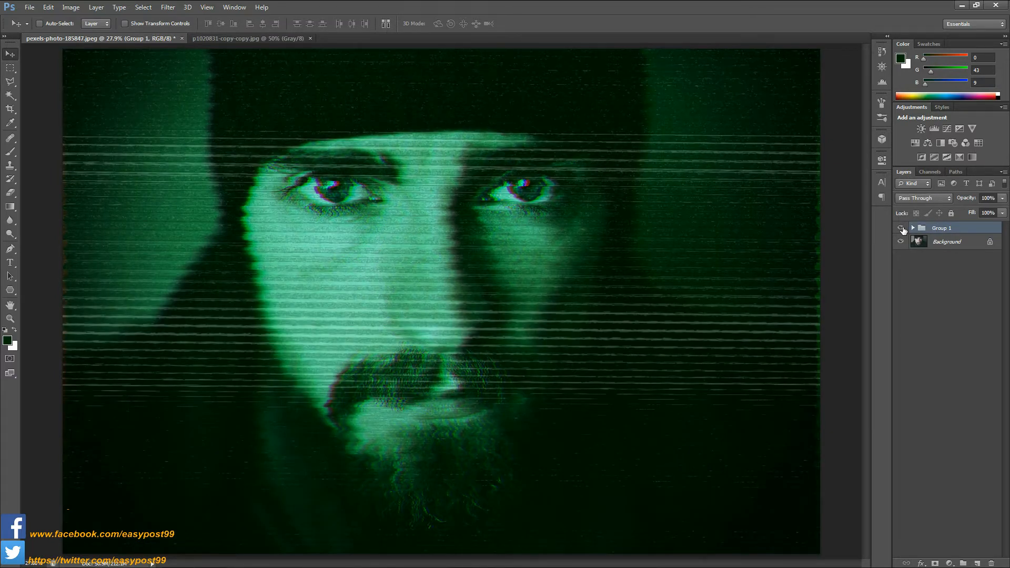
View the finished glitch portrait enlarged in full-screen mode without the interface.
{"action": "key", "text": "f"}
{"action": "key", "text": "f"}
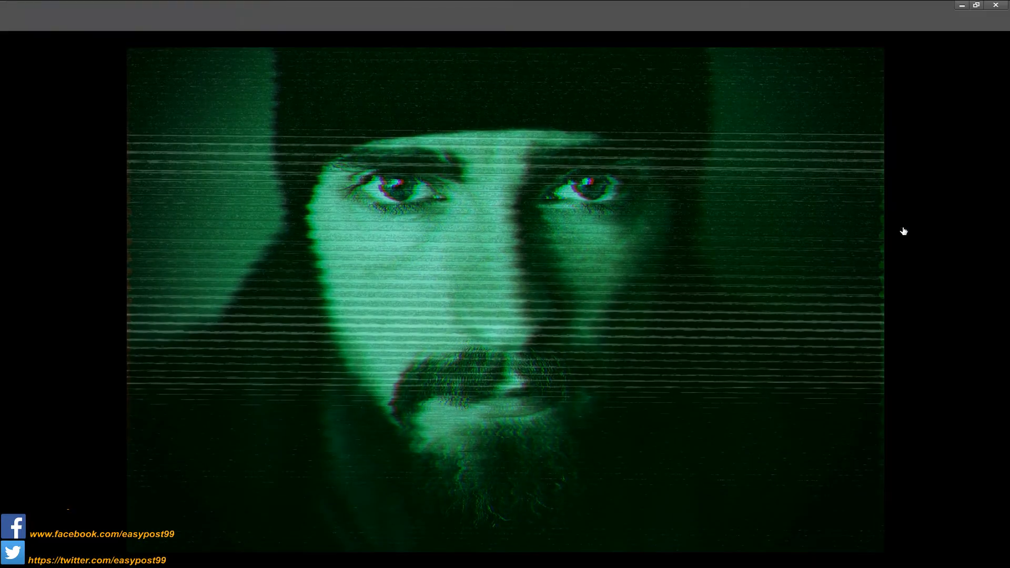
{"action": "key", "text": "ctrl+plus"}
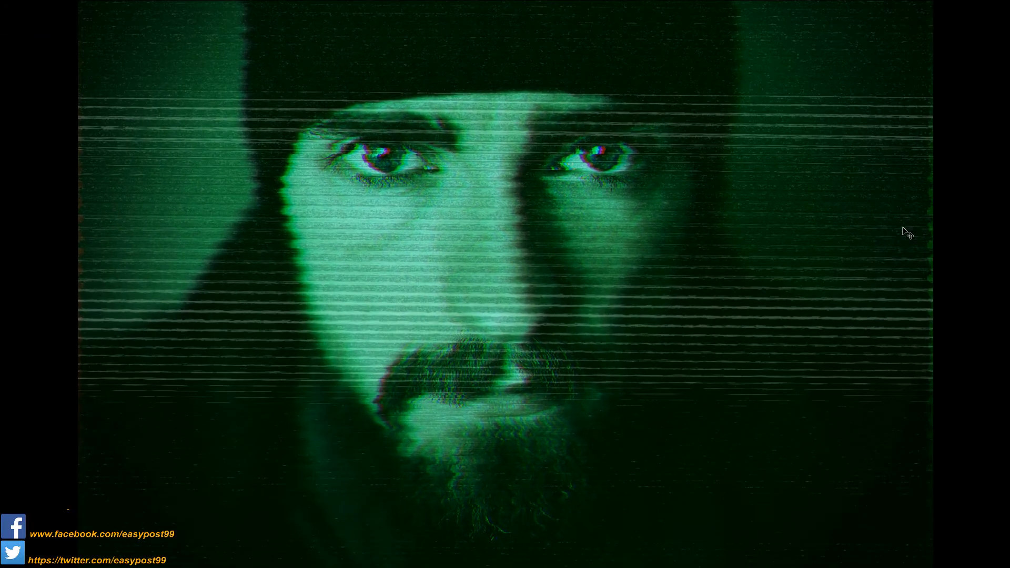